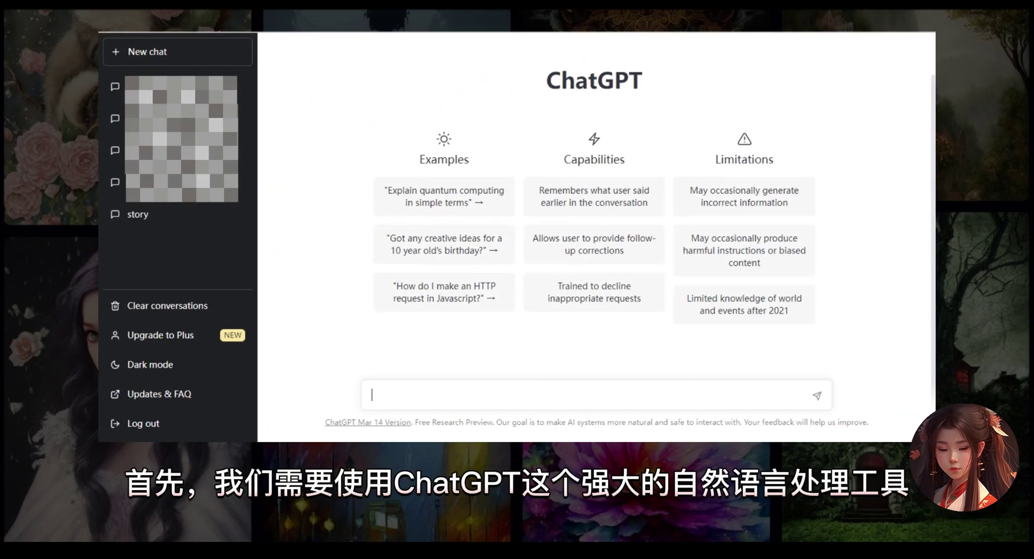
- Paste the prepared prompt into a new ChatGPT conversation and send it
key("ctrl+v")
key("Return")
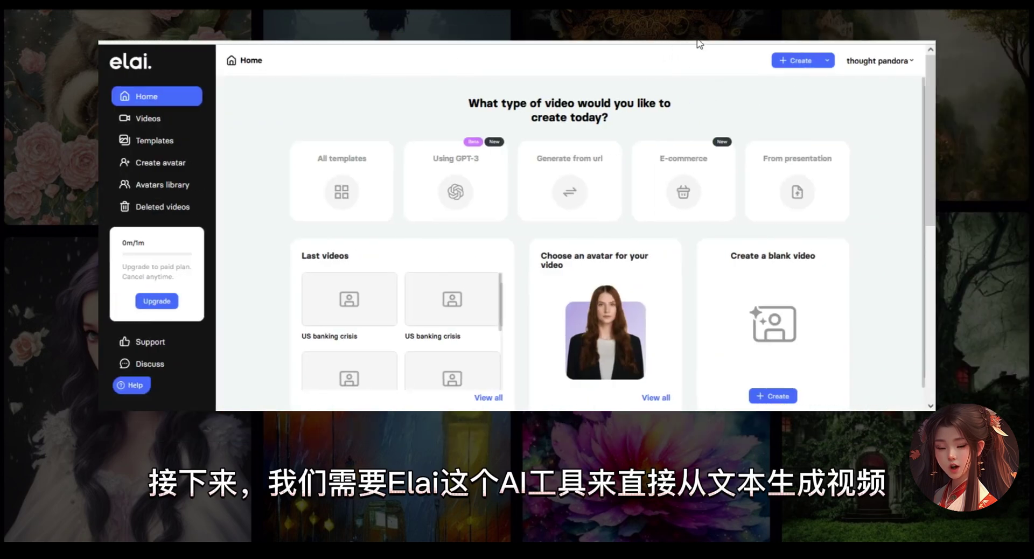
left_click(577, 176)
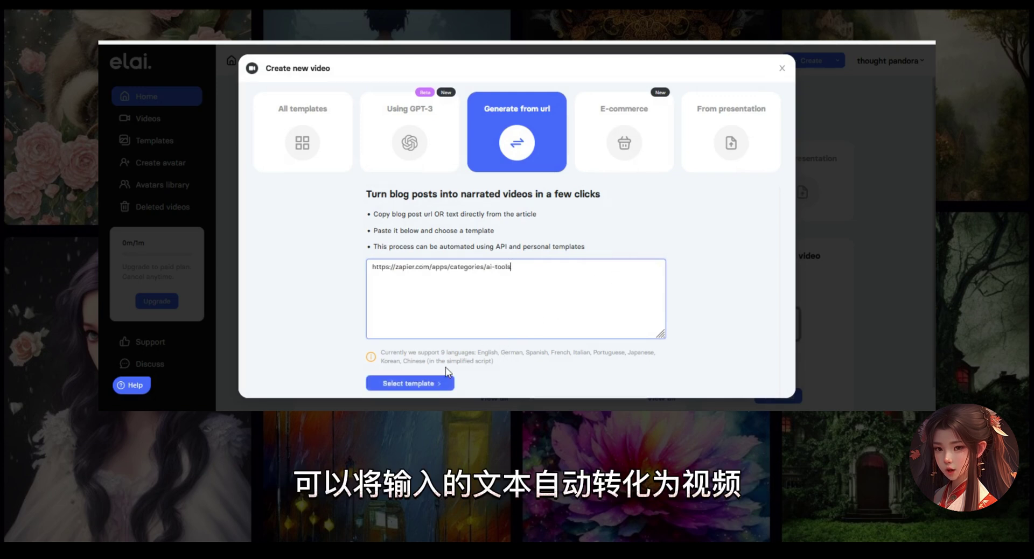
left_click(418, 384)
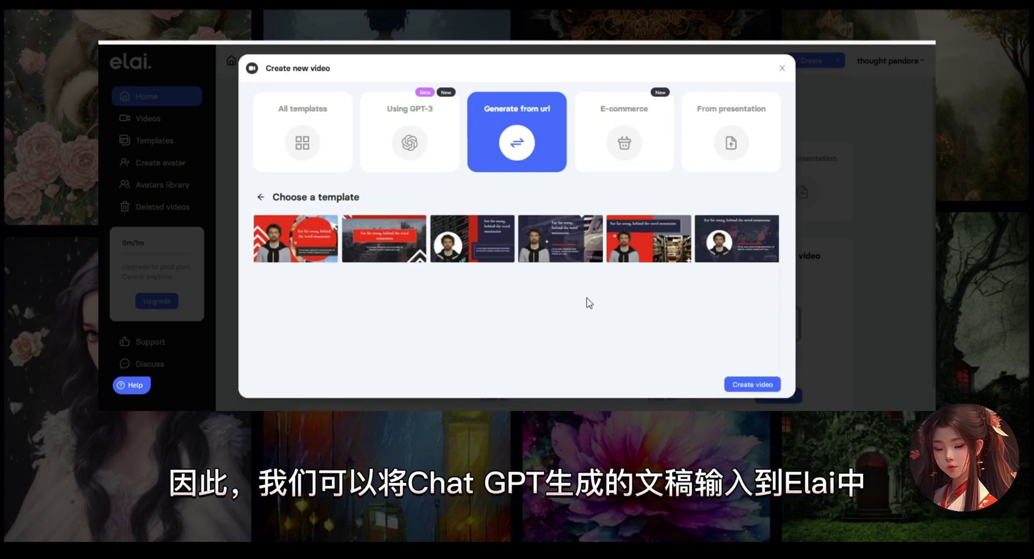
left_click(754, 385)
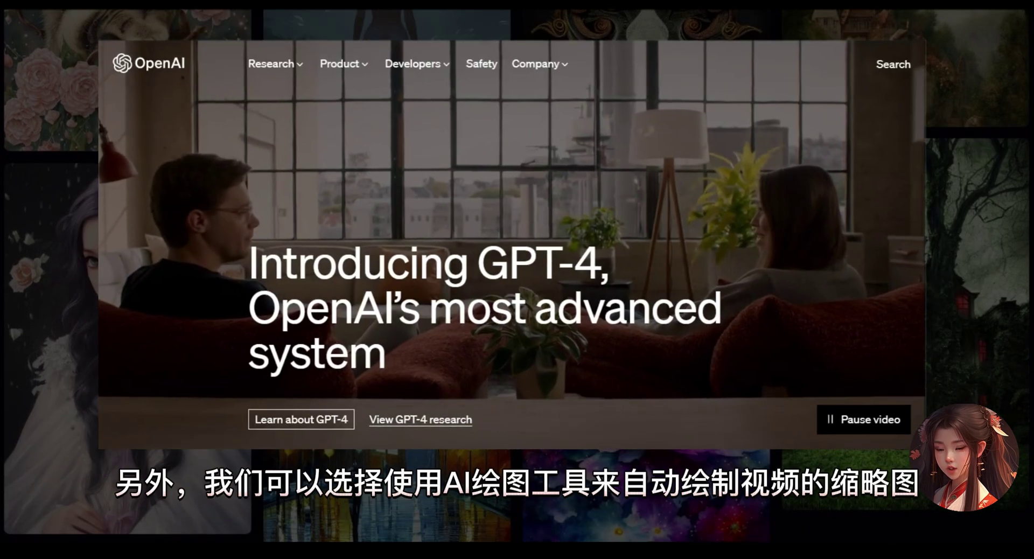
- Switch to the OpenAI website, open the DALL·E 2 product page and look through its introduction
left_click(348, 67)
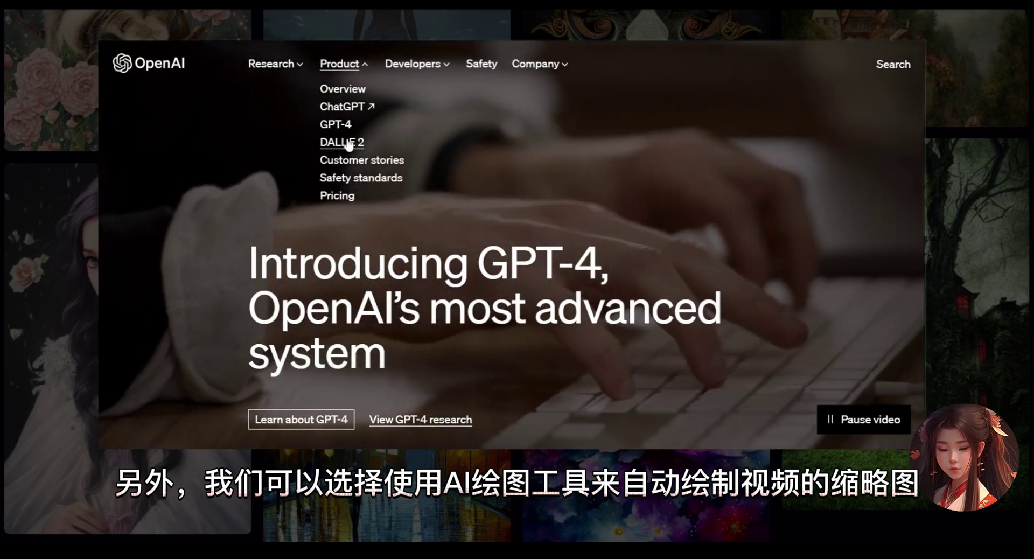
left_click(348, 142)
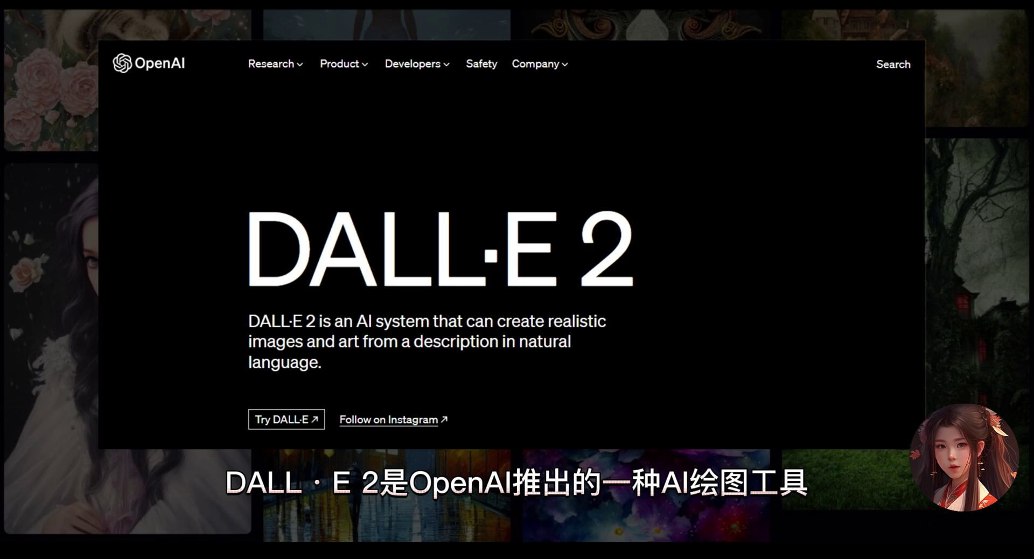
scroll(512, 269, "down", 5)
scroll(511, 270, "down", 4)
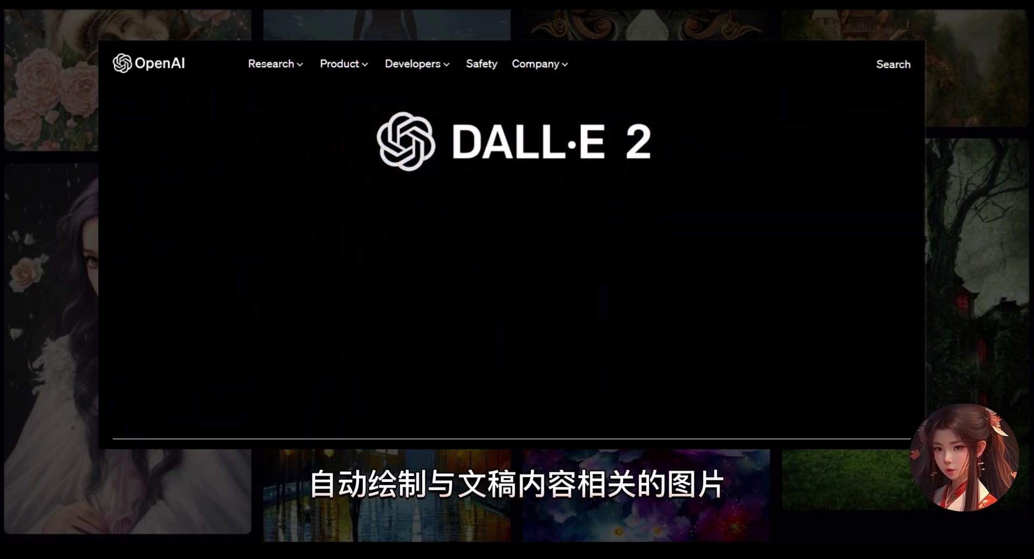
scroll(512, 242, "down", 8)
scroll(511, 242, "down", 1)
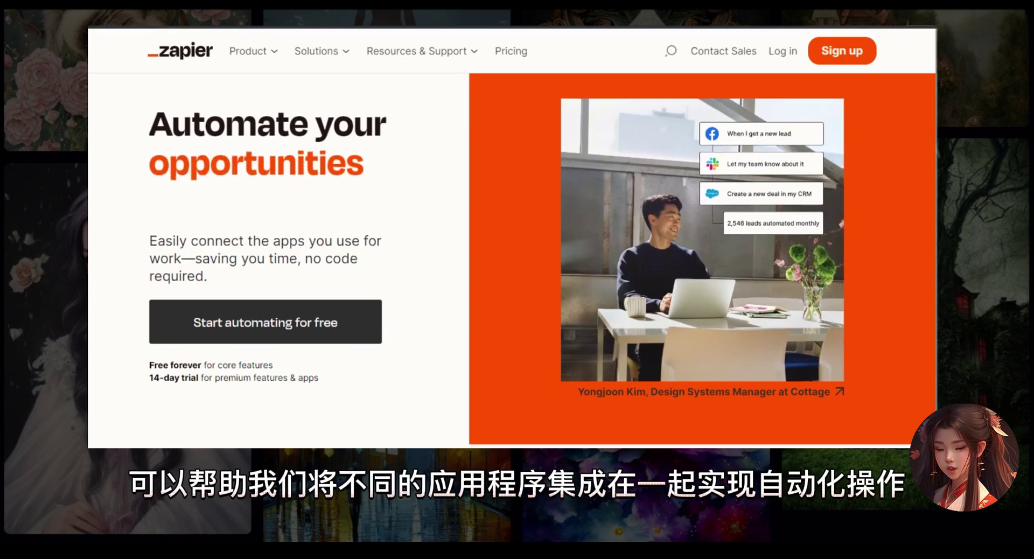
- Switch to the Zapier homepage and examine its workflow examples, customer stories and starter Zaps
scroll(512, 259, "down", 3)
scroll(512, 259, "down", 5)
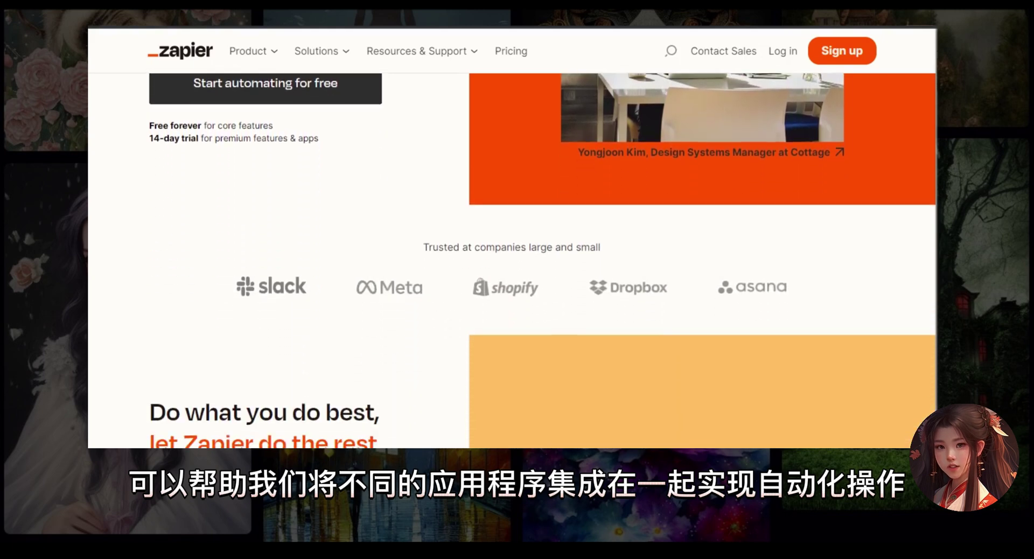
scroll(511, 258, "down", 3)
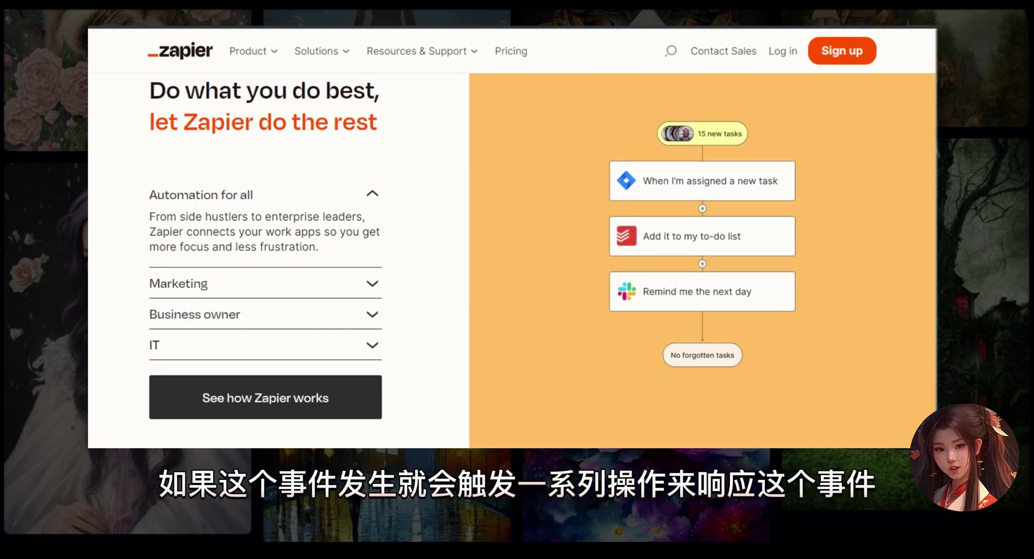
scroll(512, 259, "down", 5)
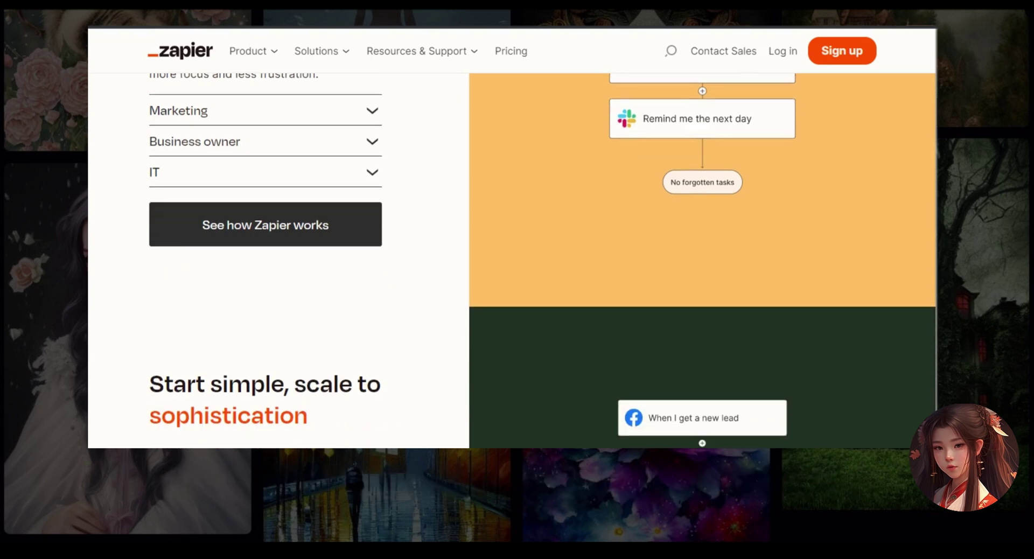
scroll(512, 259, "down", 4)
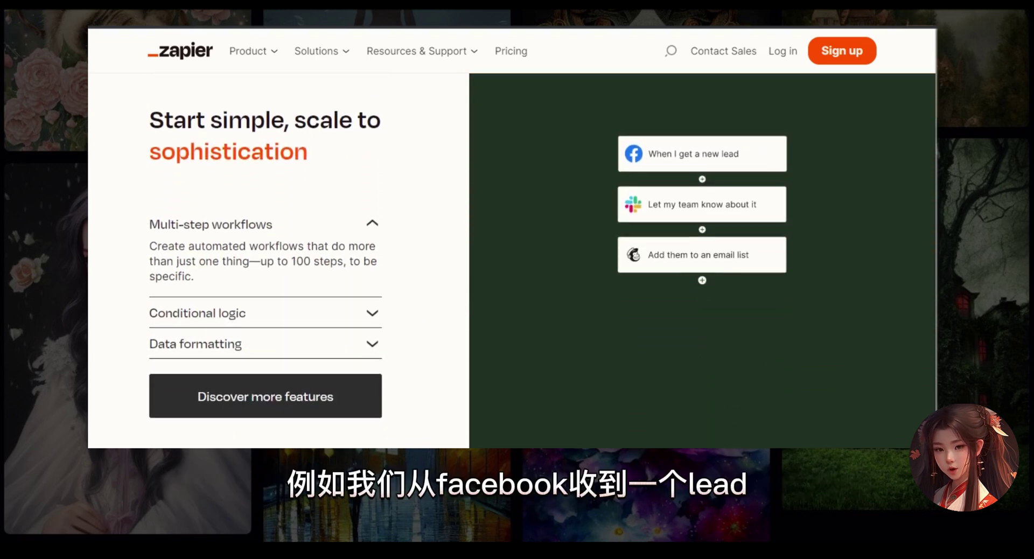
scroll(512, 258, "down", 1)
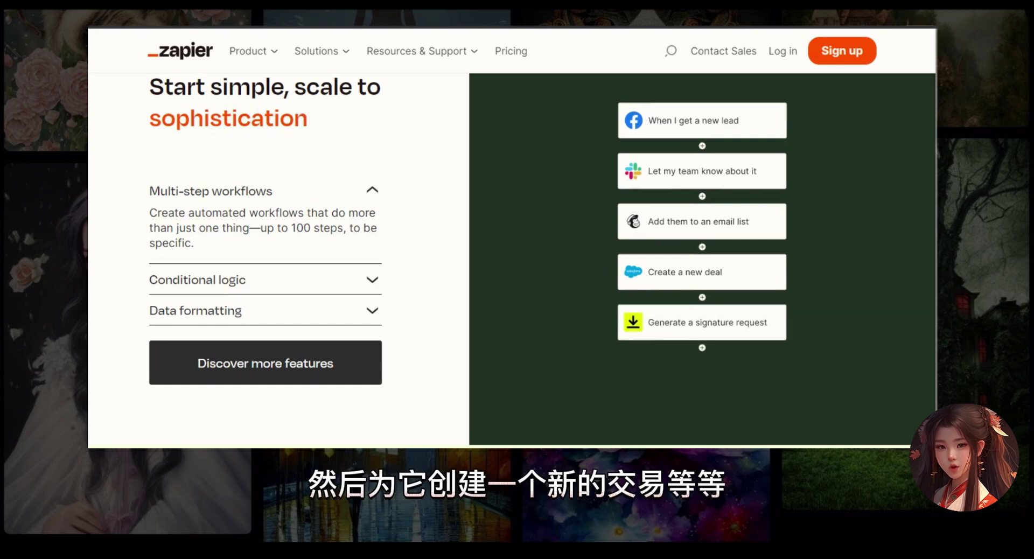
scroll(511, 259, "down", 5)
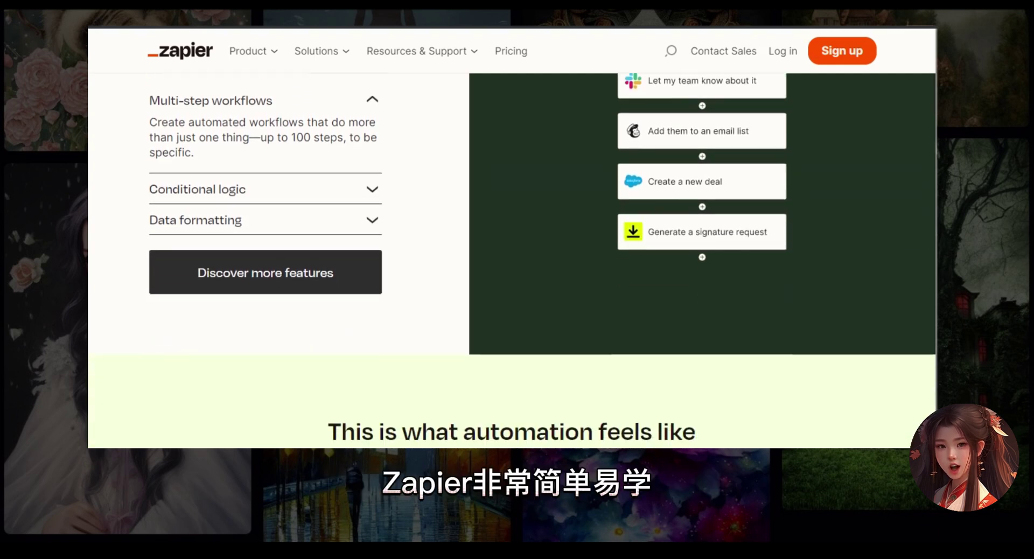
scroll(511, 259, "down", 10)
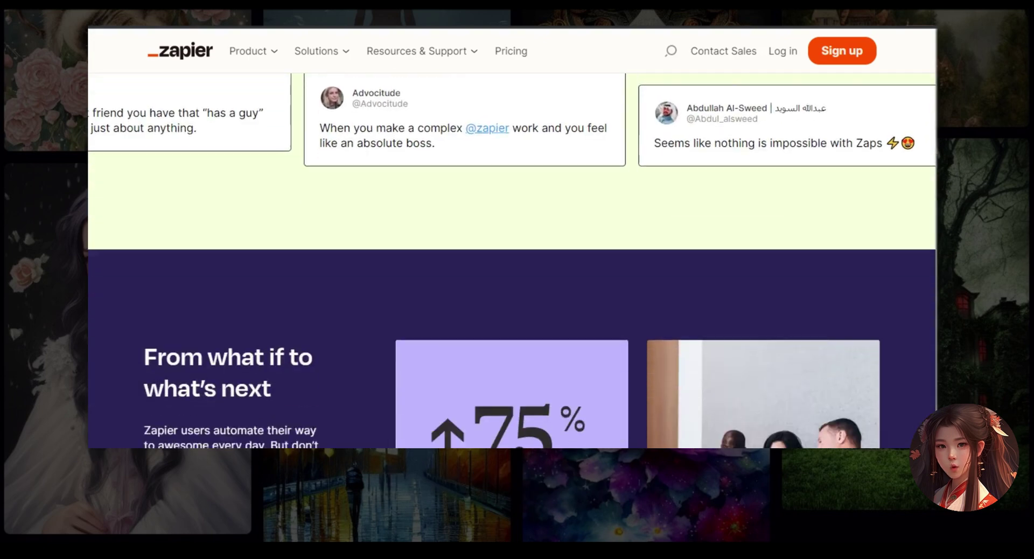
scroll(512, 259, "down", 10)
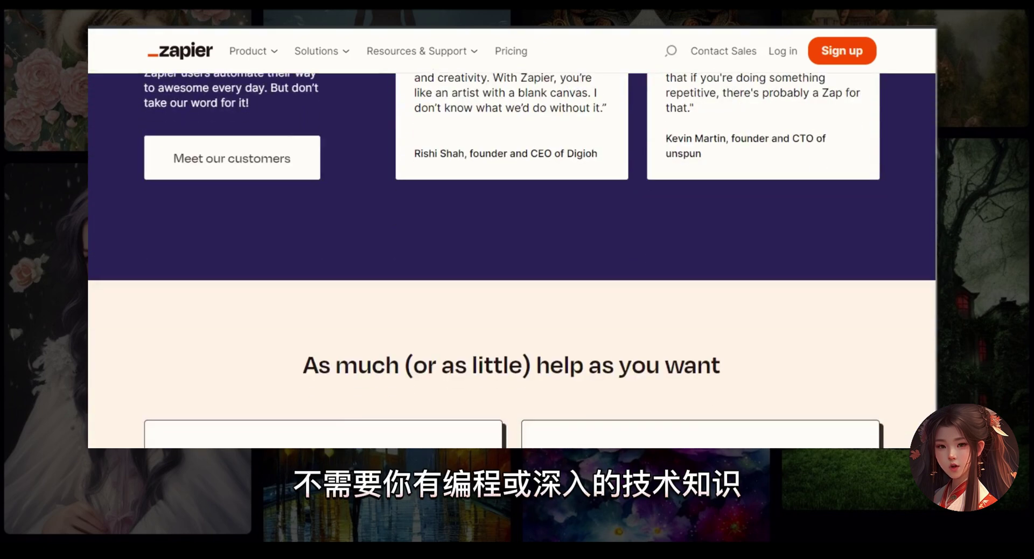
scroll(511, 258, "down", 8)
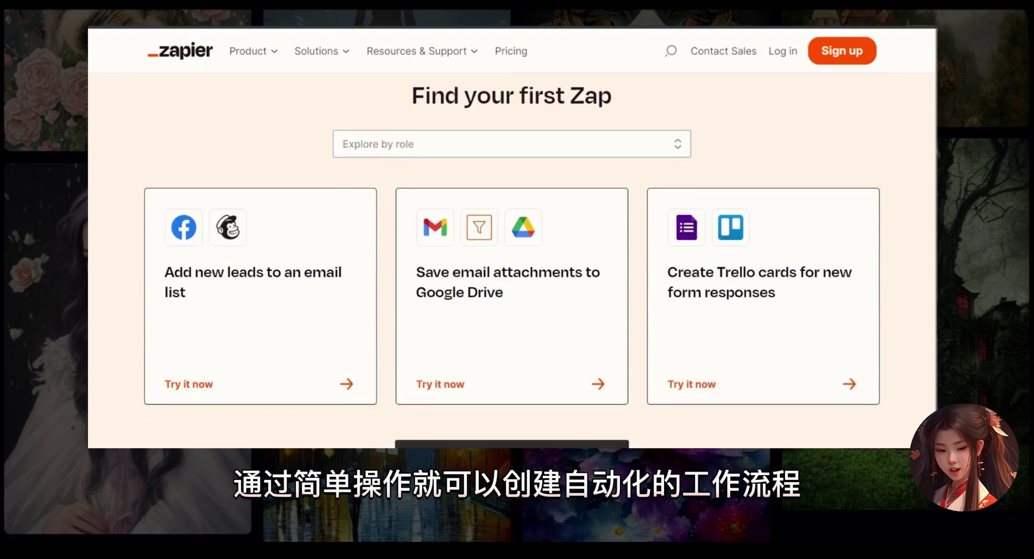
scroll(512, 258, "down", 7)
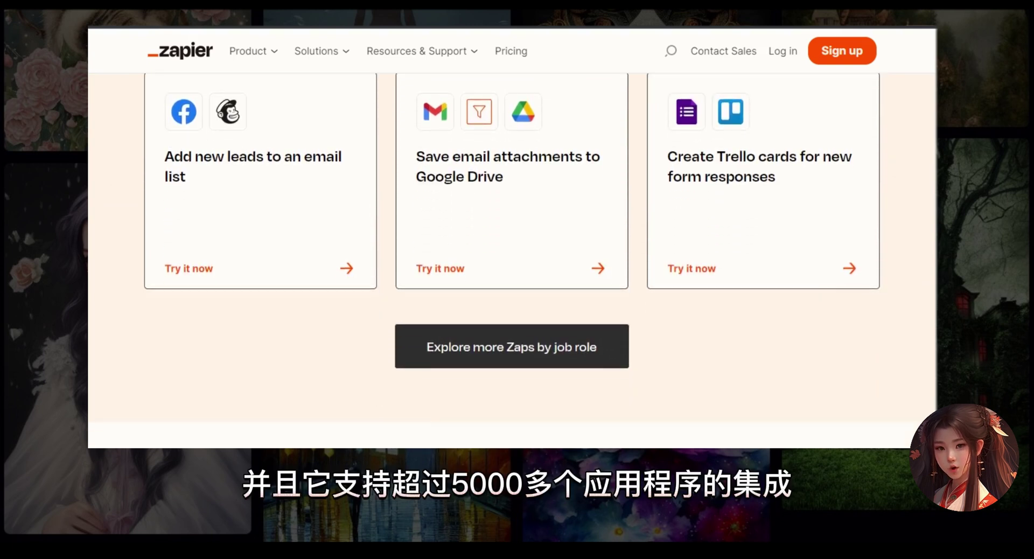
scroll(512, 258, "down", 3)
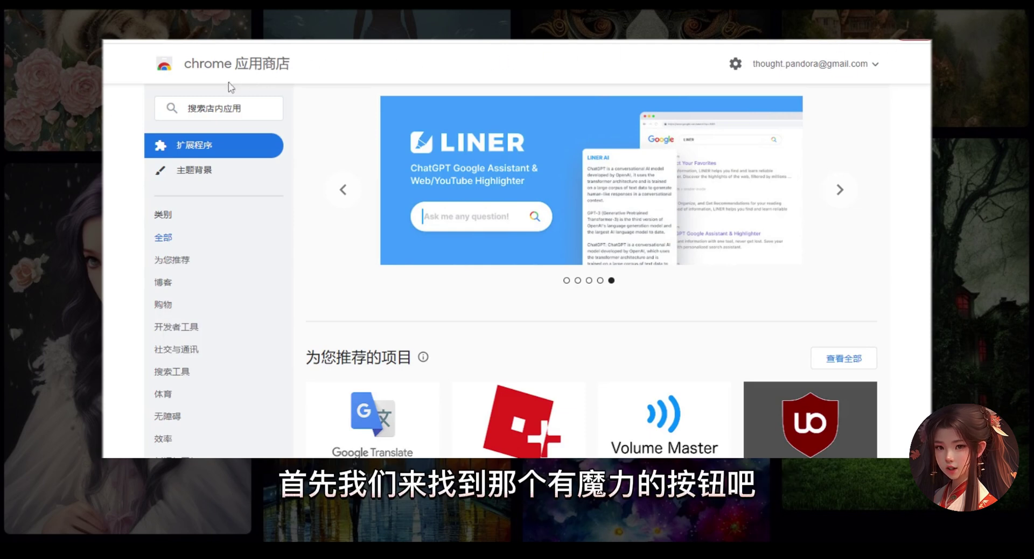
- Switch to the Chrome Web Store, search for "zapier" and open the Zapier extension's page
left_click(218, 109)
type("zapier")
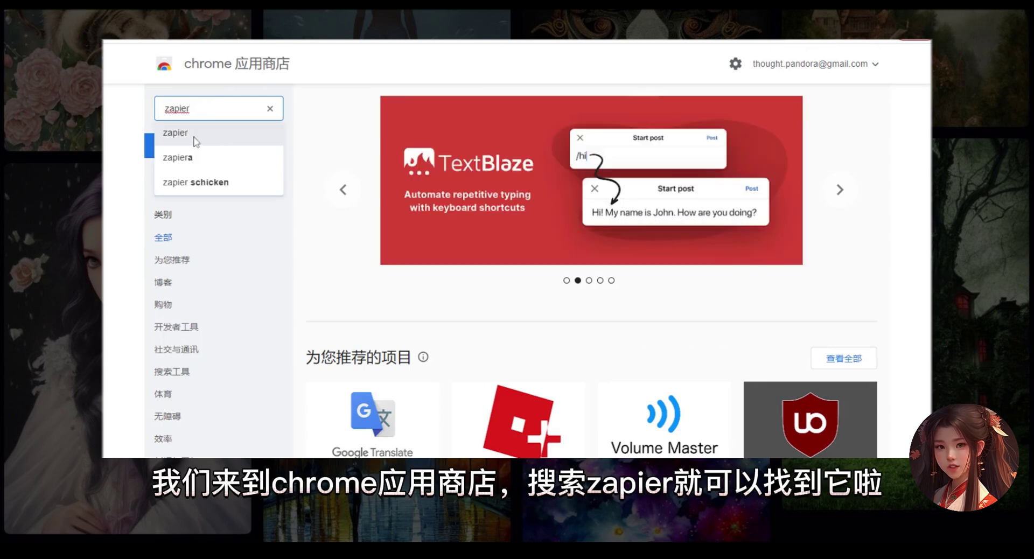
left_click(194, 135)
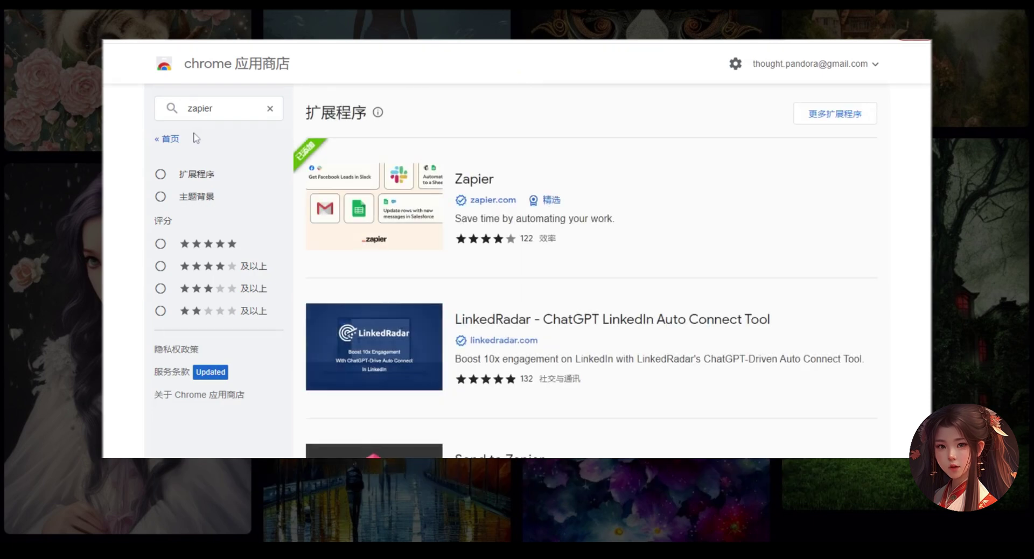
left_click(483, 183)
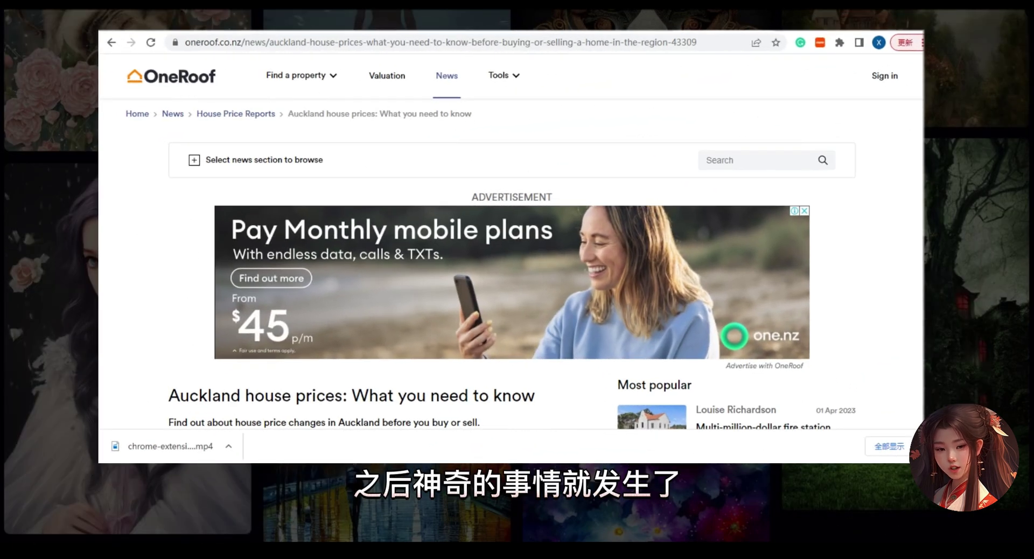
- On the OneRoof article about Auckland house prices, open the Zapier extension and send the page to the "Video it!" Zap
scroll(511, 242, "down", 2)
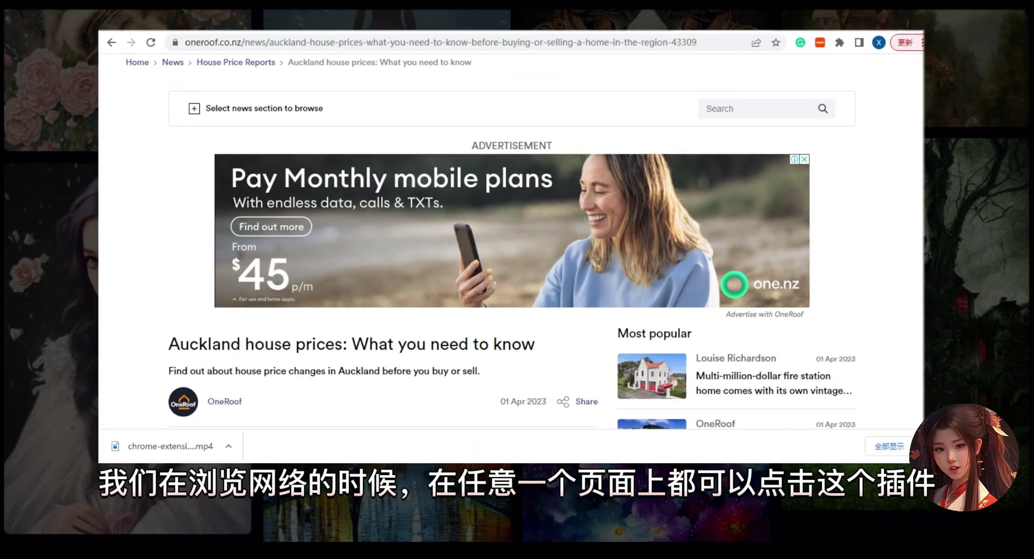
scroll(511, 242, "up", 2)
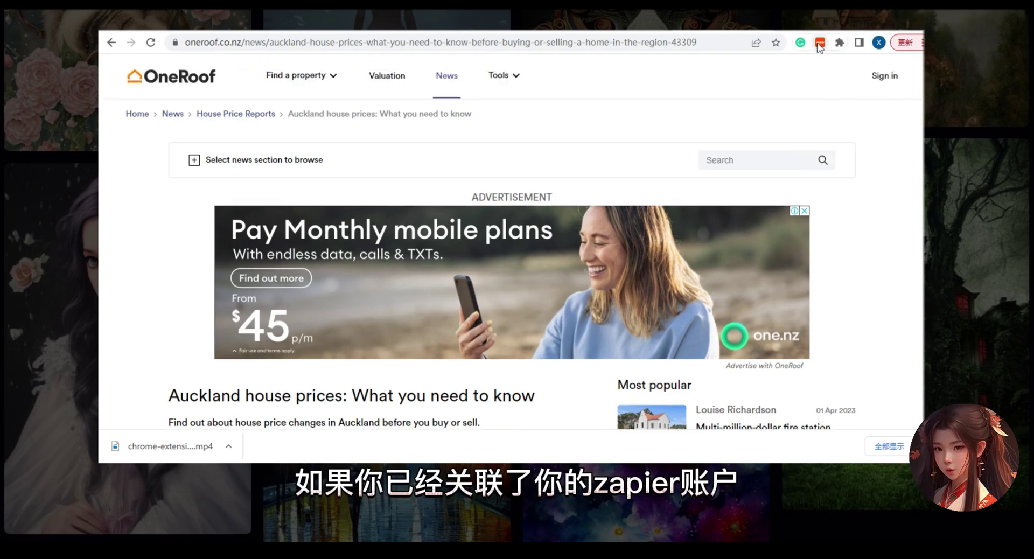
left_click(819, 43)
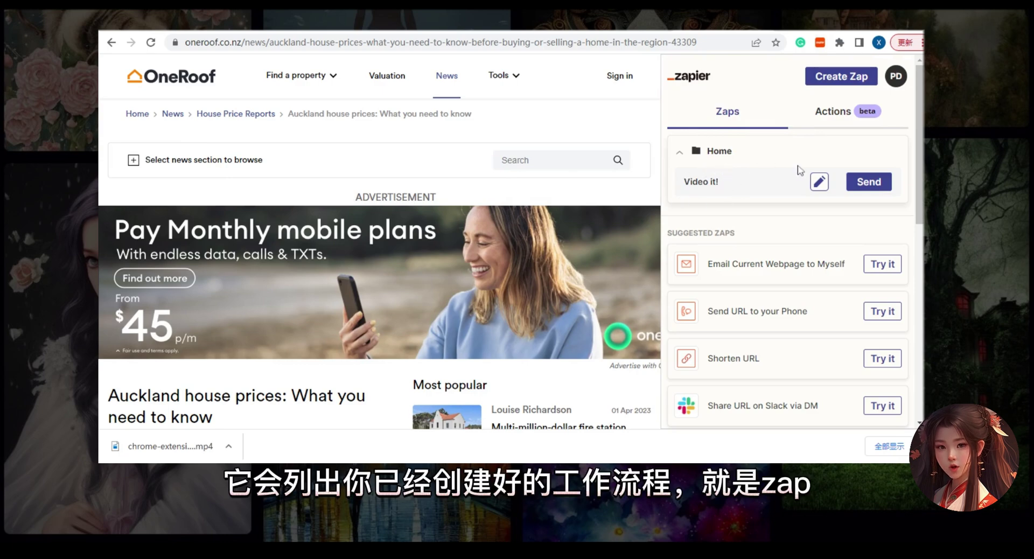
left_click(867, 182)
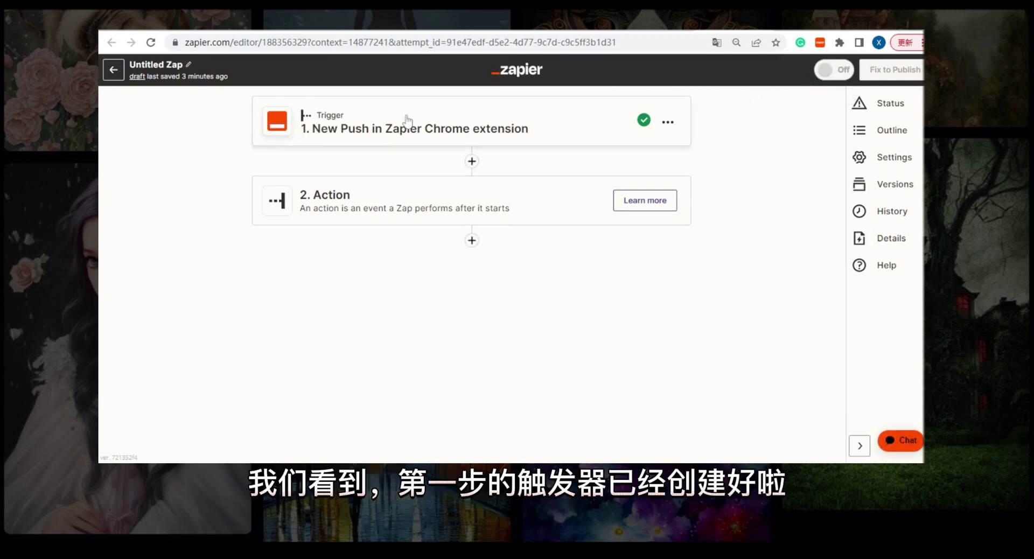
- In the Zapier editor, test the New Push trigger of the Zapier Chrome extension with its default settings
left_click(485, 137)
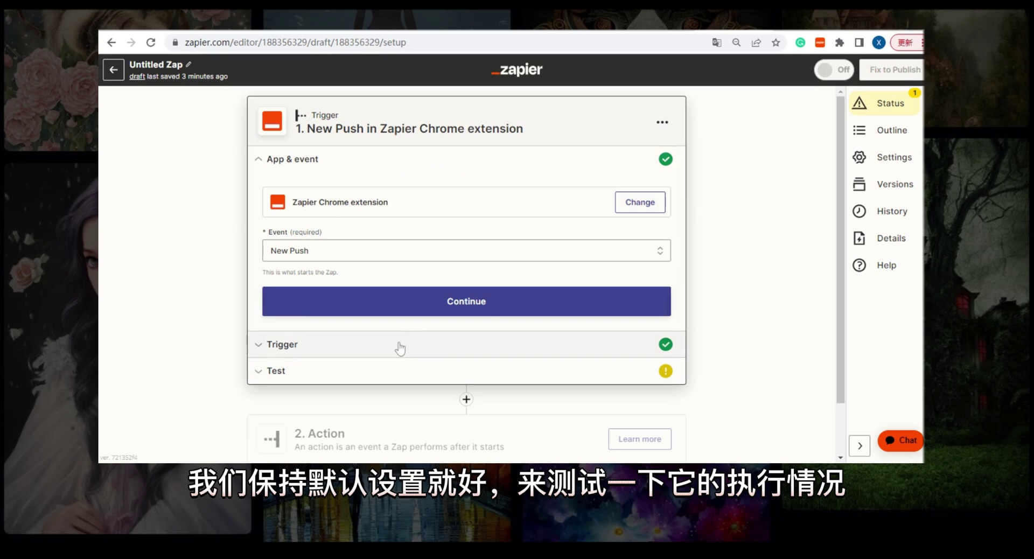
left_click(277, 372)
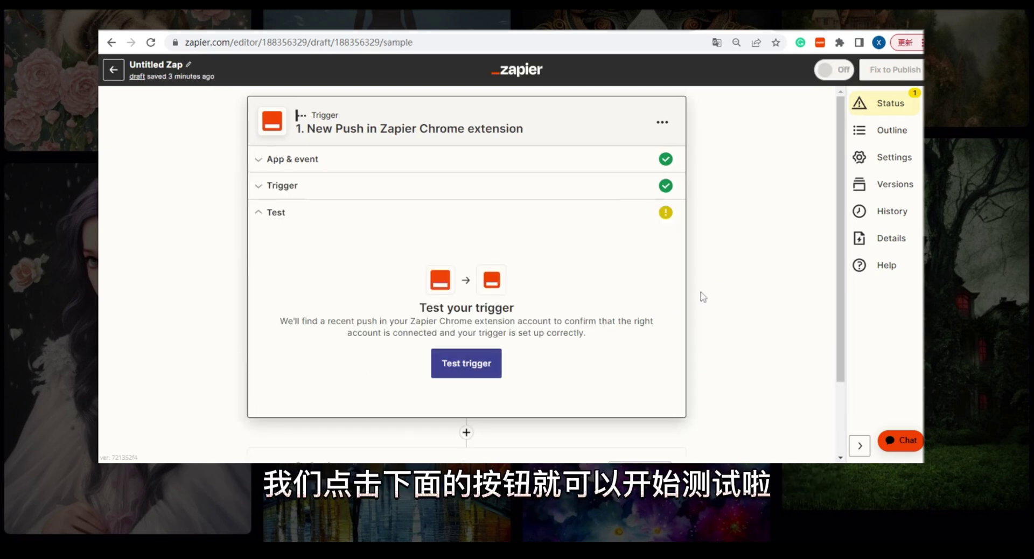
left_click(463, 362)
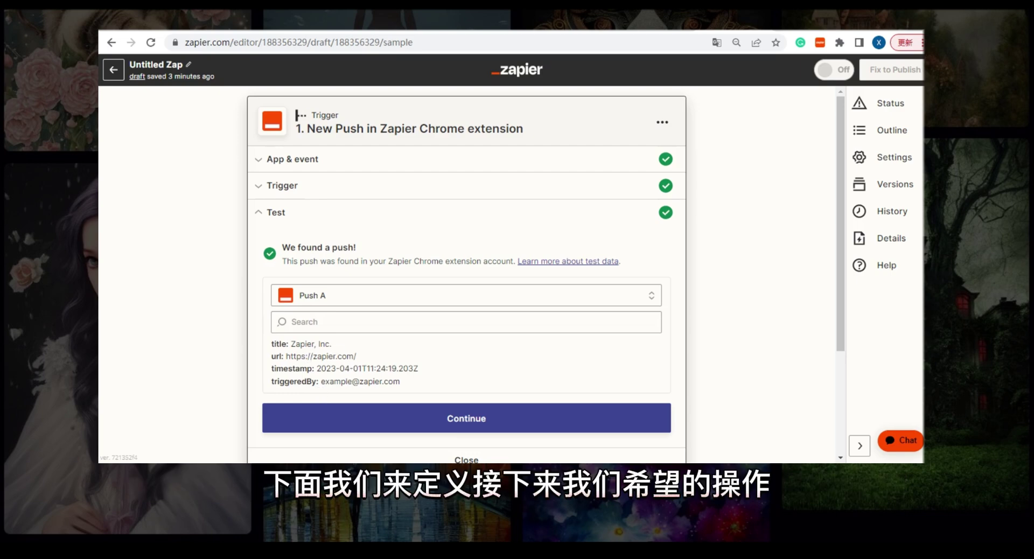
- Search for "scrap" in the Zap's second step and choose Scrape-It.Cloud as the action app
scroll(753, 312, "down", 3)
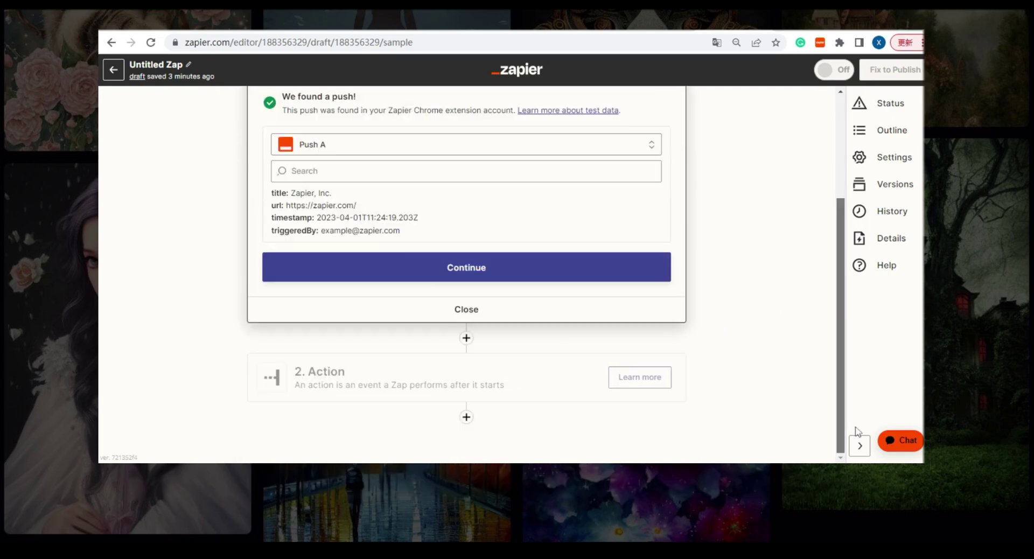
left_click(473, 380)
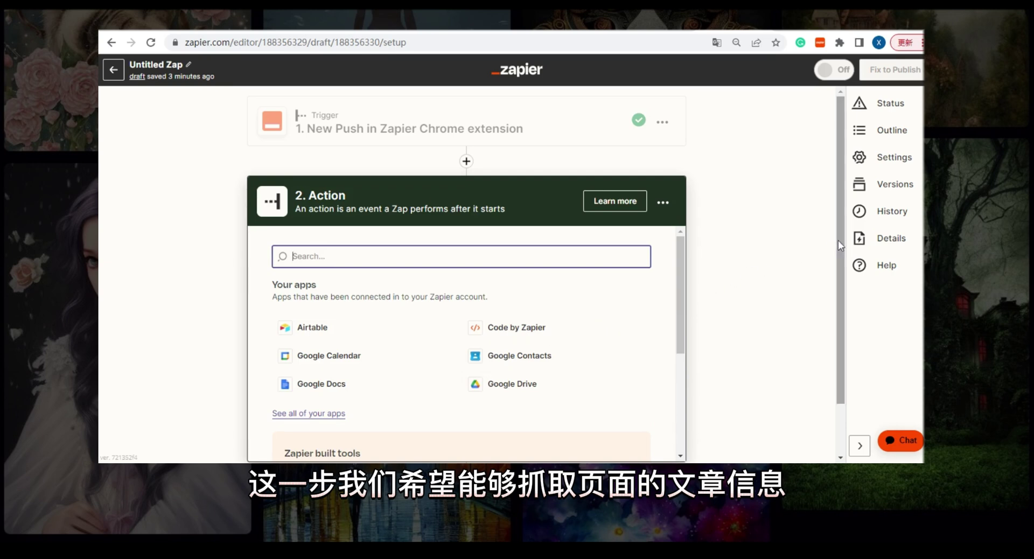
scroll(838, 241, "down", 1)
type("scrap")
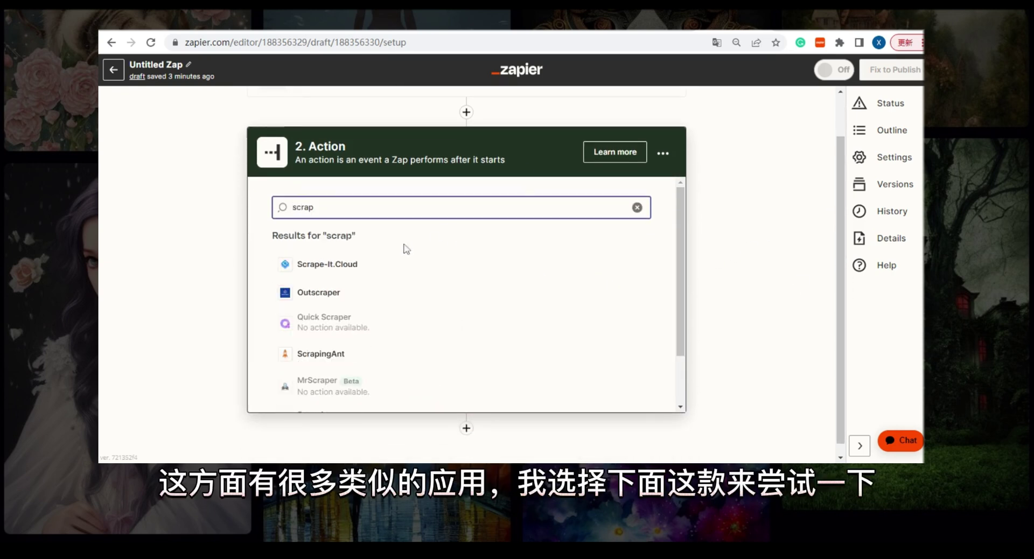
left_click(349, 264)
- Set the Scrape-It.Cloud action's event to Extract Data From URL and continue to its account settings
left_click(404, 330)
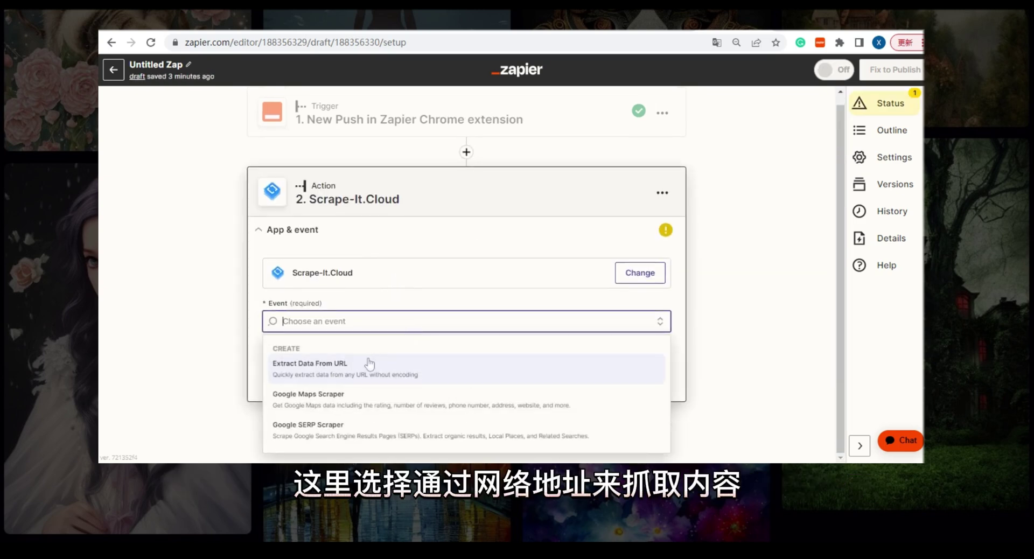
left_click(366, 364)
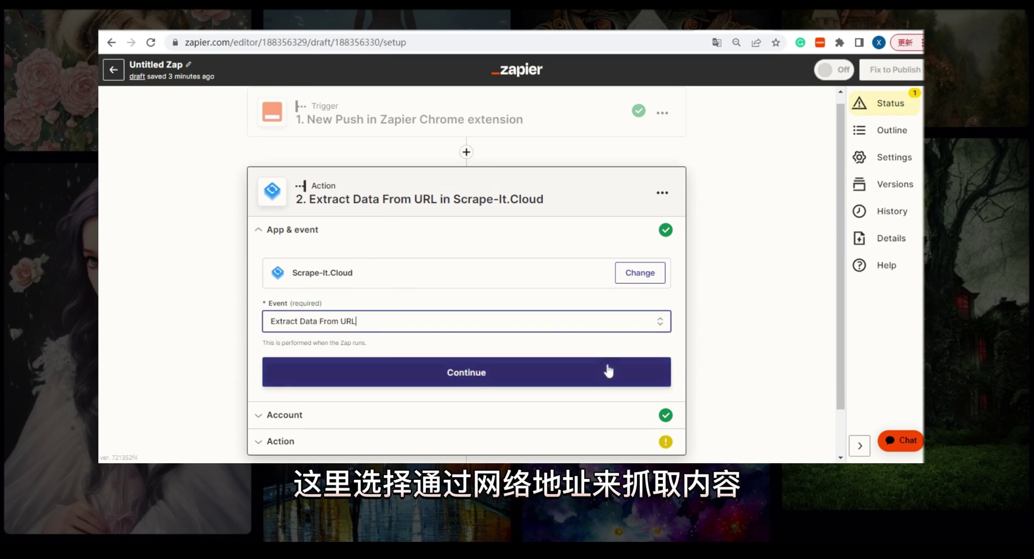
left_click(609, 369)
scroll(619, 329, "down", 1)
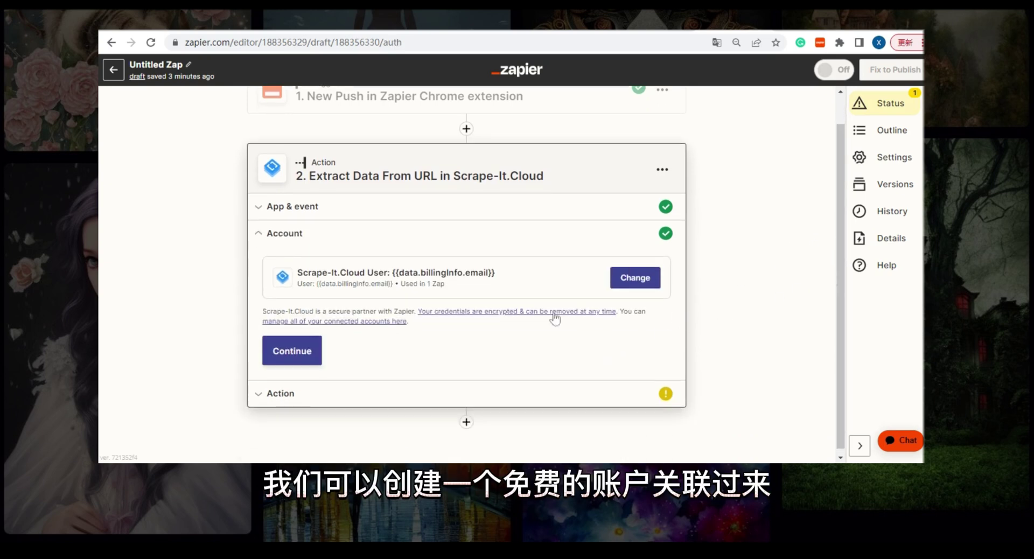
- Replace the example address in the Scrape-It.Cloud action's URL field with the Tab URL from the New Push trigger
left_click(290, 350)
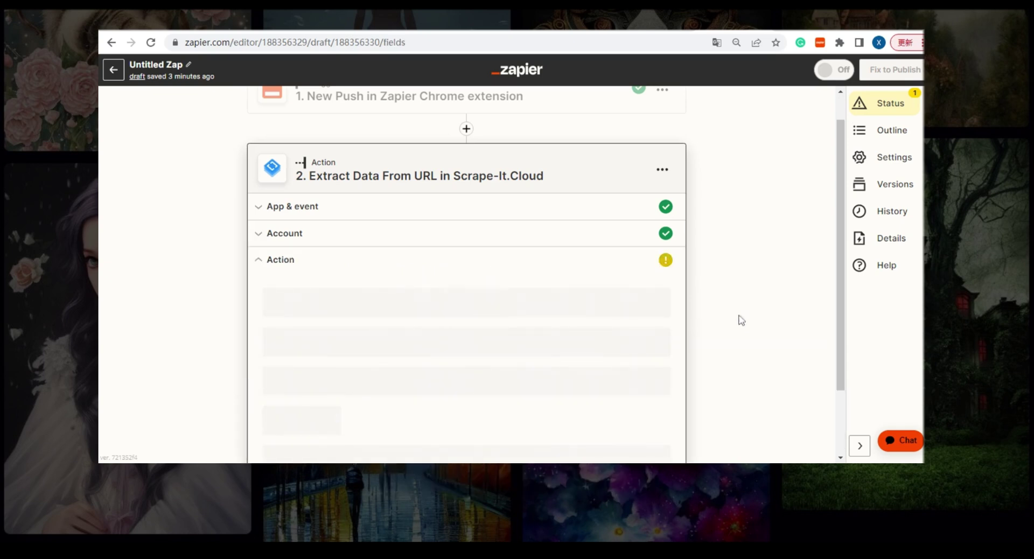
scroll(534, 185, "down", 3)
left_click(532, 167)
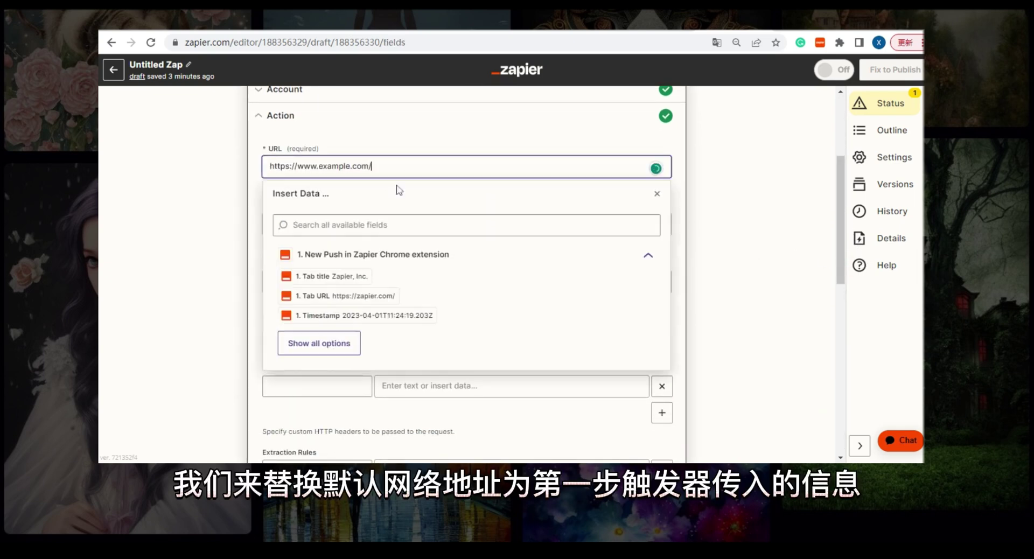
left_click(344, 296)
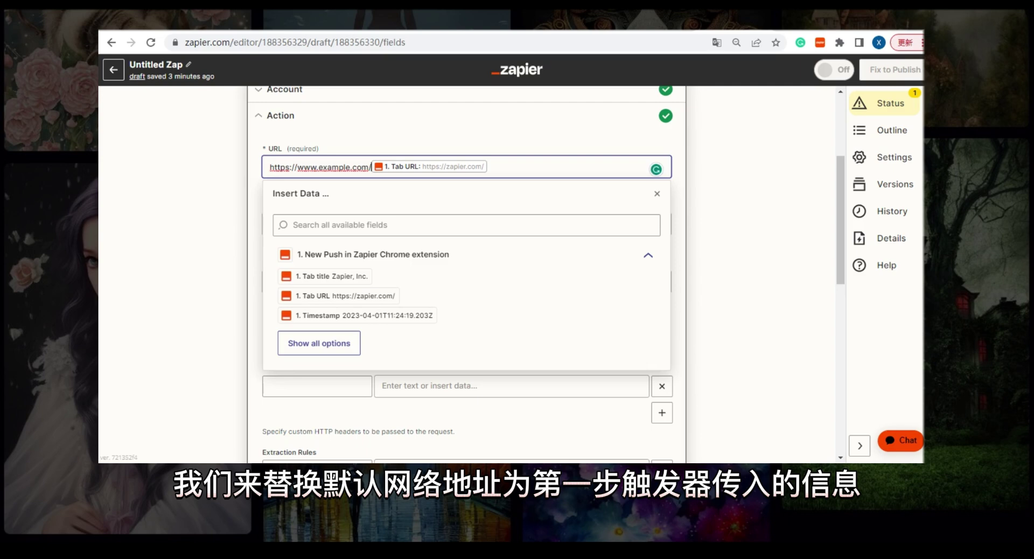
key("shift+Home")
key("BackSpace")
left_click(657, 193)
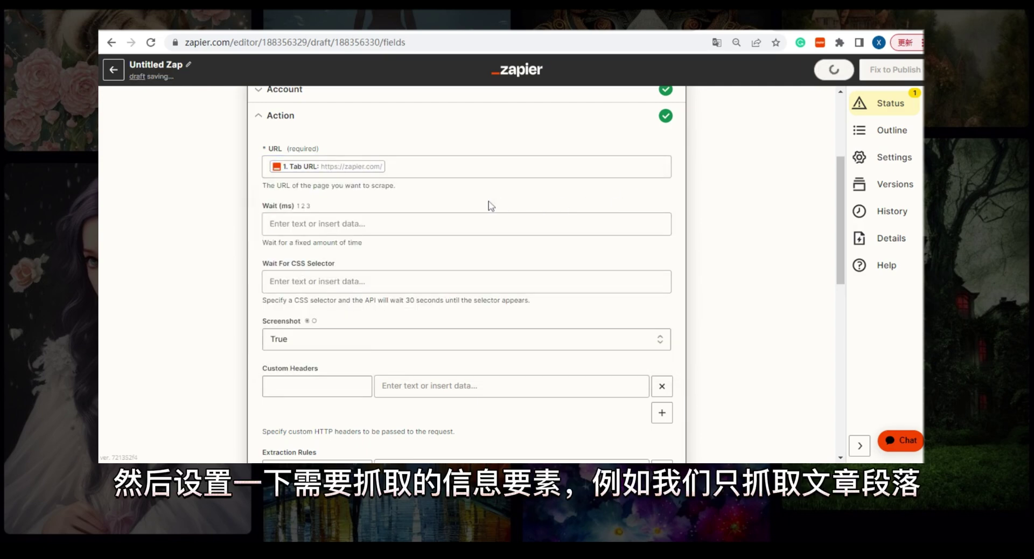
- Add an extraction rule to the Scrape-It.Cloud action with the key "article" and the value "p"
left_click_drag(838, 242, 854, 322)
left_click(323, 233)
type("article")
left_click(484, 232)
type("p")
left_click(732, 242)
scroll(732, 243, "down", 3)
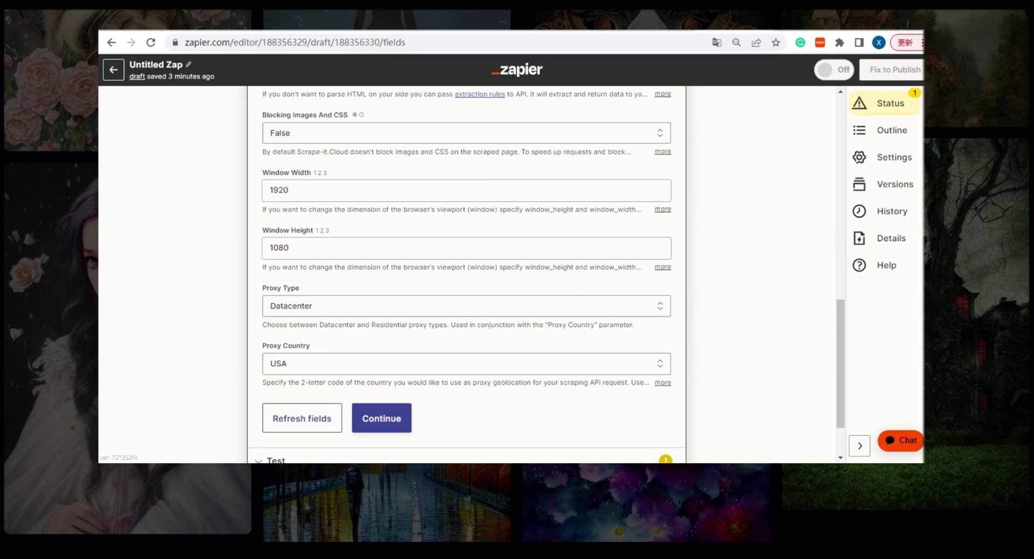
- Continue to the Scrape-It.Cloud action's test, run it and check the extracted article paragraphs
scroll(476, 360, "down", 2)
left_click(385, 350)
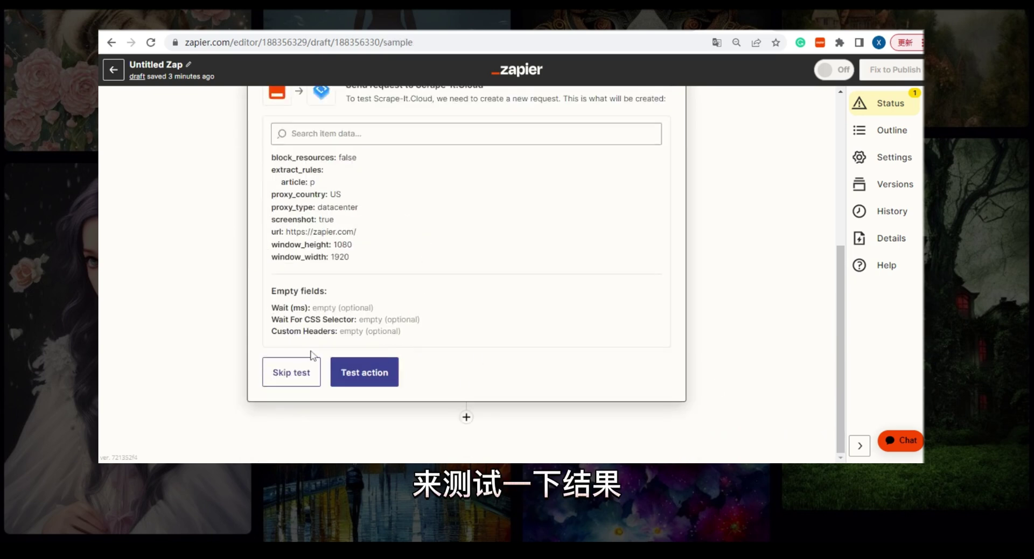
left_click(364, 371)
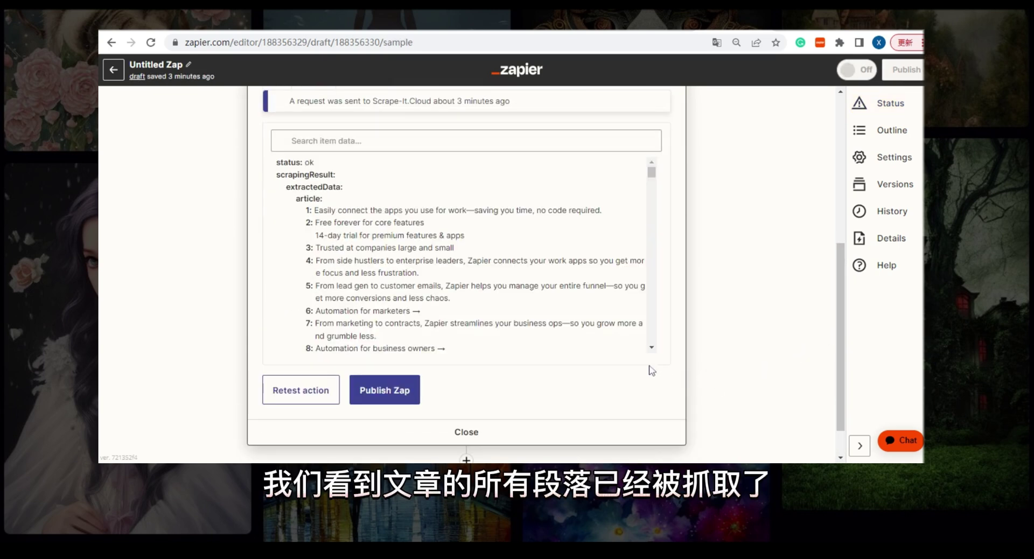
left_click_drag(295, 198, 371, 336)
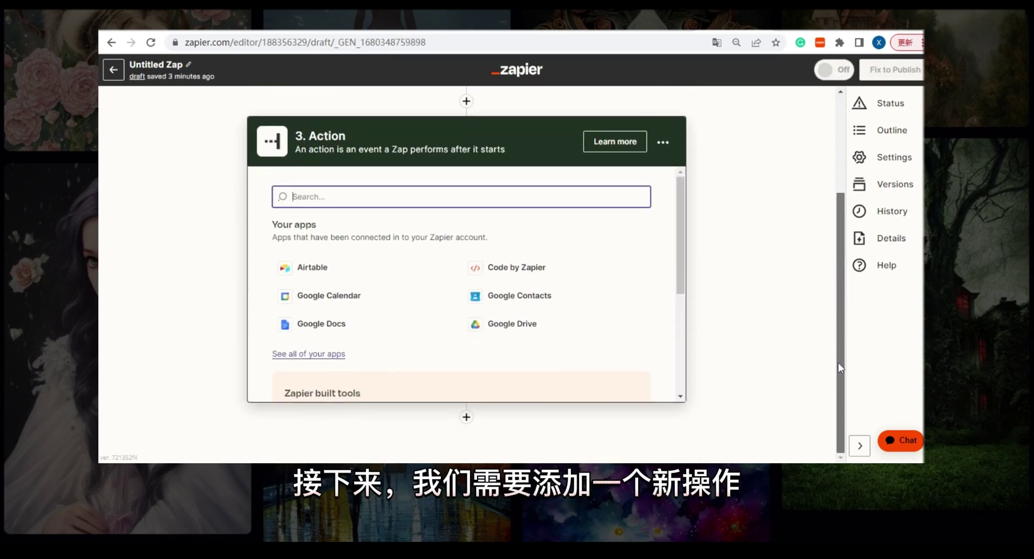
- Search for "chatgpt", choose ChatGPT as the Zap's third step and set its event to Conversation
type("chatgpt")
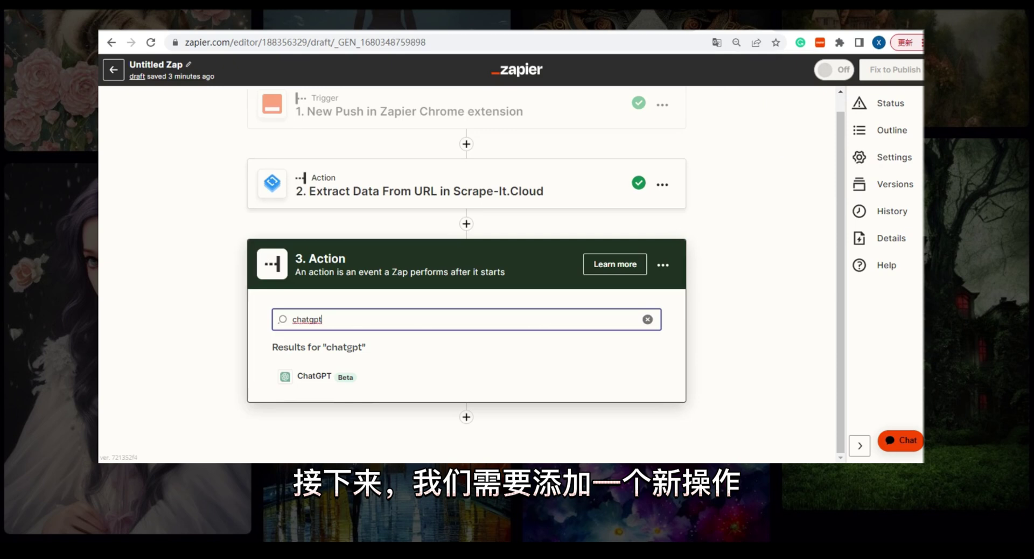
left_click(334, 372)
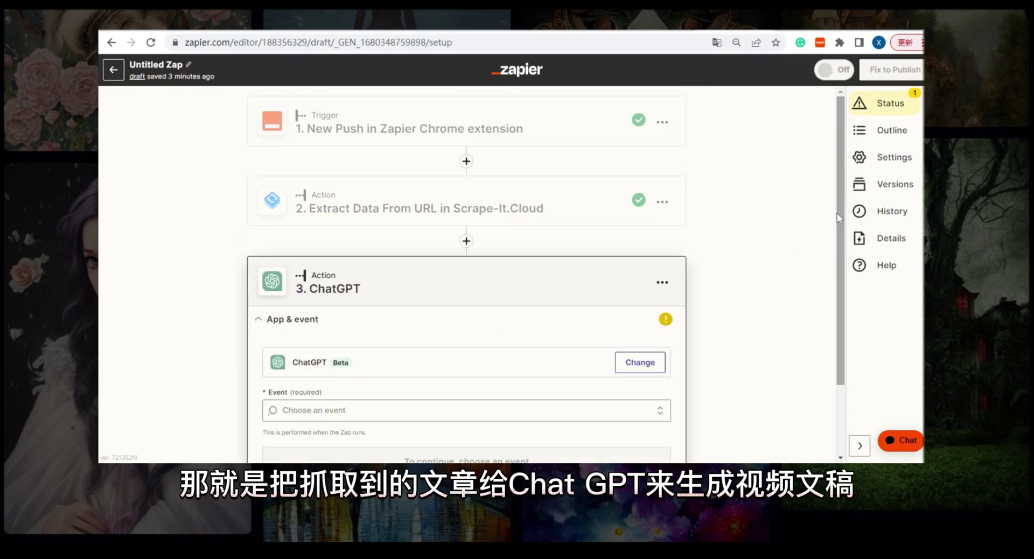
scroll(838, 218, "down", 2)
left_click(436, 320)
left_click(301, 364)
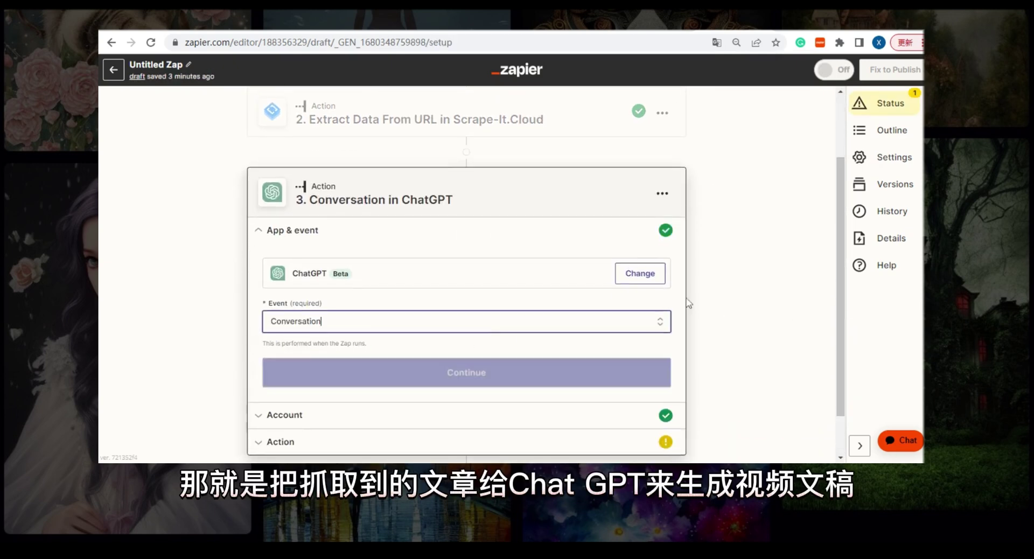
left_click(501, 321)
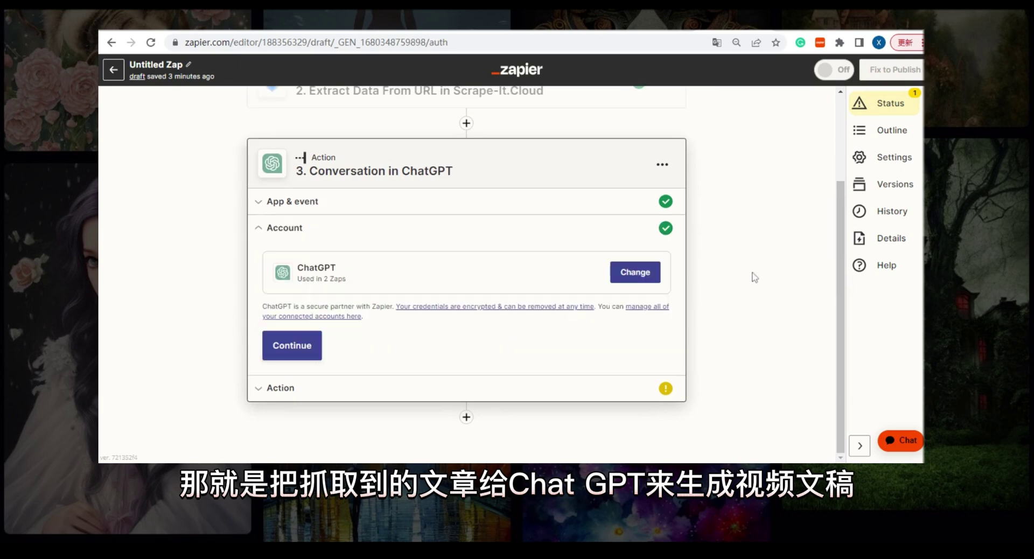
- Review the account connected to the ChatGPT step and continue to the Conversation action's fields
left_click(293, 346)
scroll(484, 242, "down", 2)
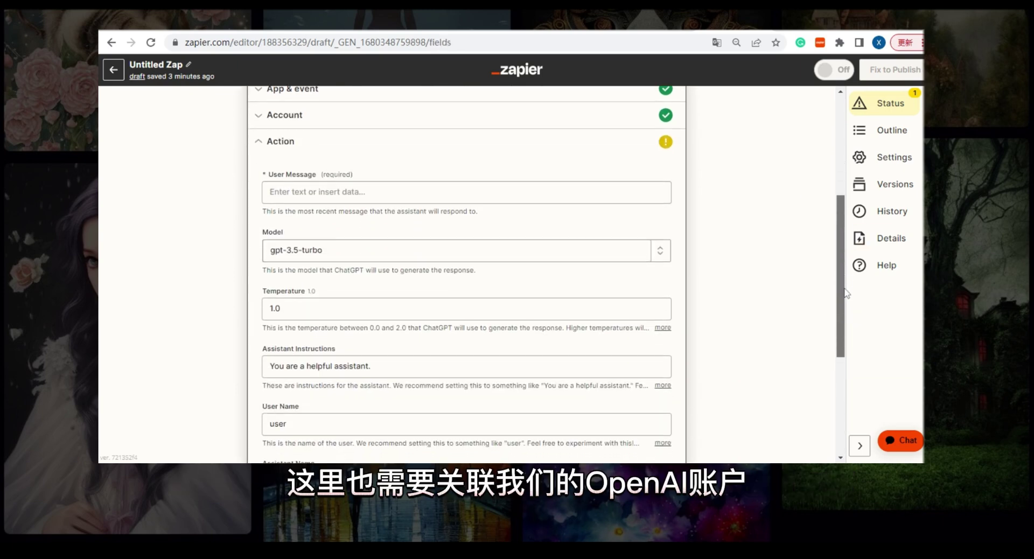
left_click(358, 112)
left_click(630, 273)
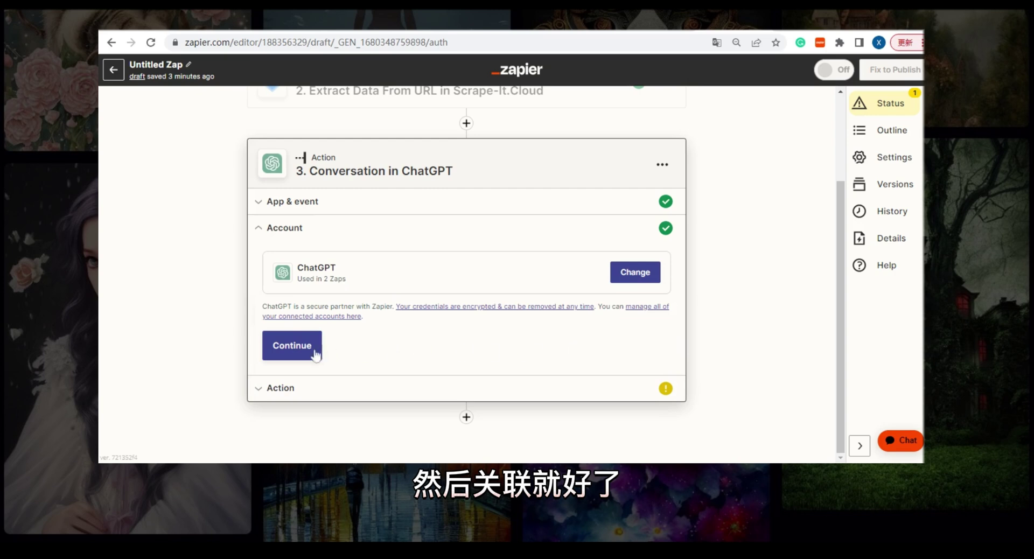
left_click(292, 345)
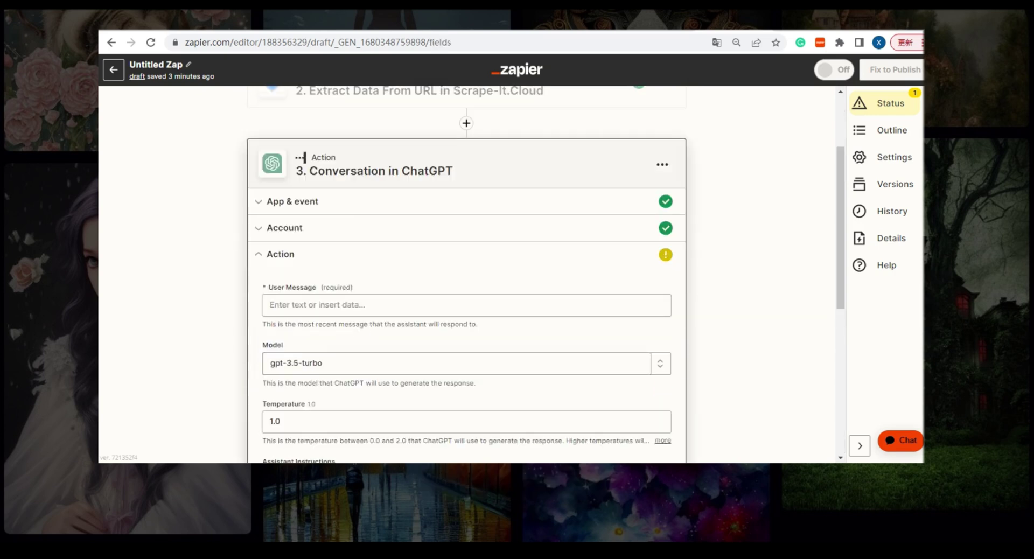
scroll(835, 283, "down", 3)
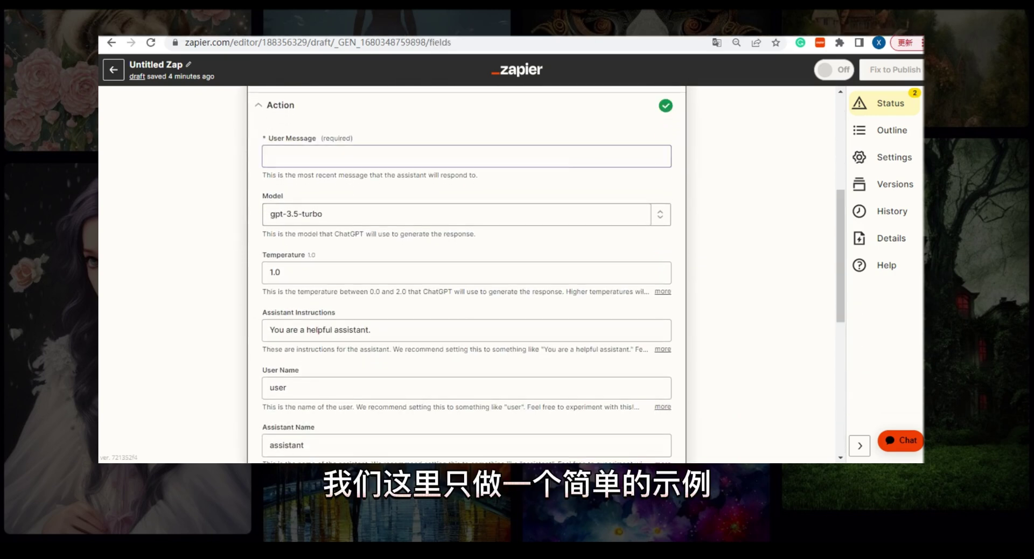
- Set the User Message to a Chinese prompt requesting a YouTube script with one more line after each paragraph, followed by step 2's Scraping Result Extracted Data Article
left_click(592, 169)
type("我在下面会给你提供一些信息，请基于这些信息写出一篇youtube文稿并输出。please add one more line after each paragraph for the script，谢谢。内容如下：")
left_click(654, 287)
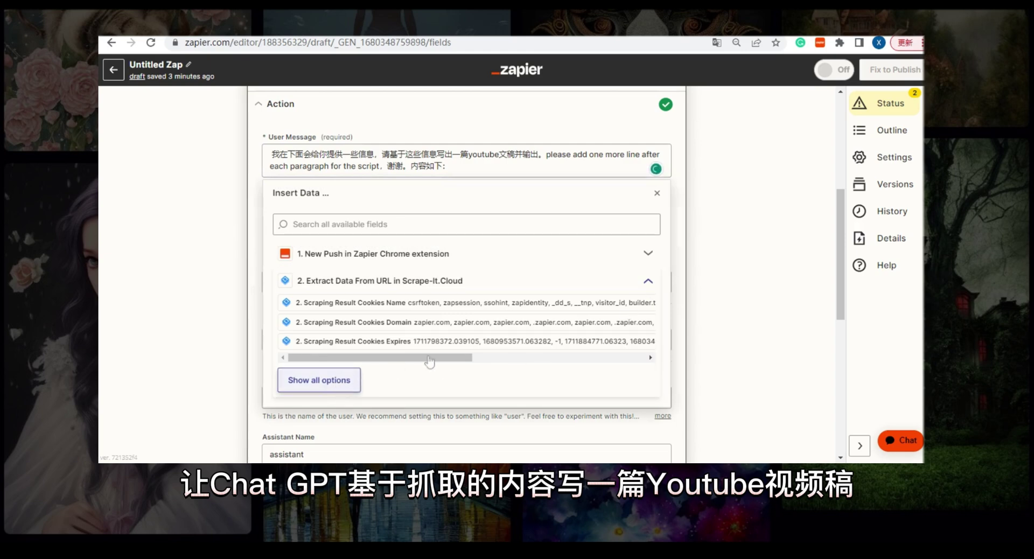
left_click(337, 386)
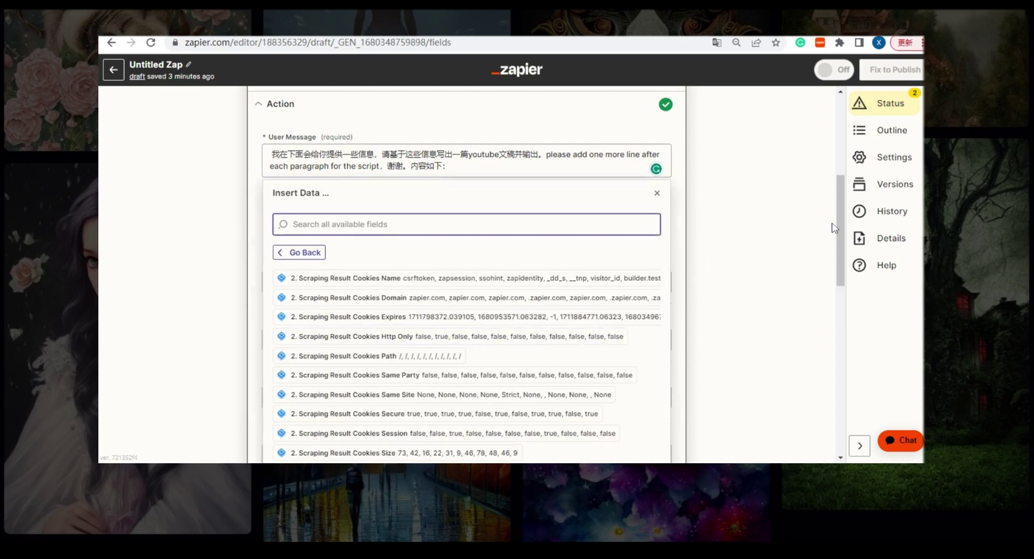
scroll(834, 228, "down", 3)
scroll(861, 275, "down", 1)
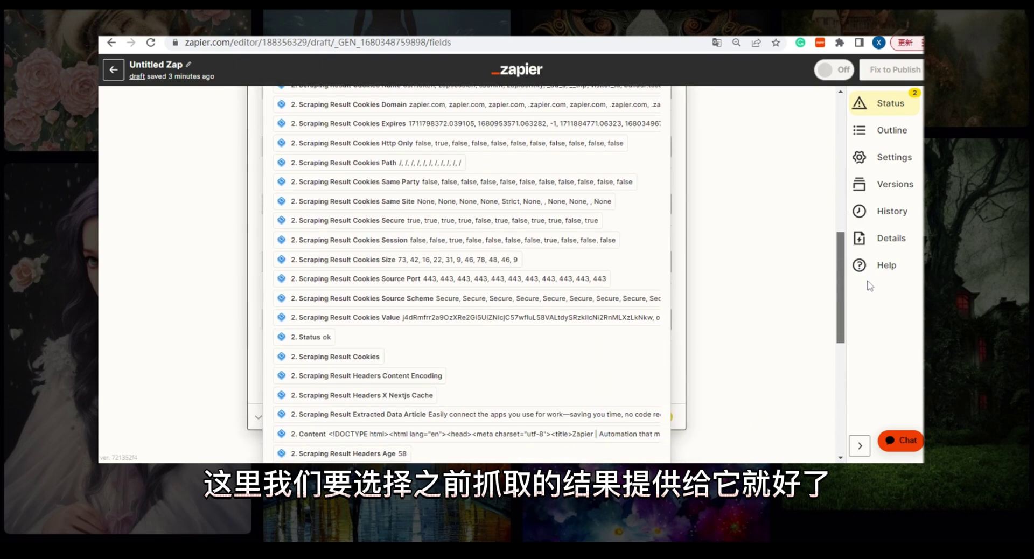
scroll(869, 285, "down", 1)
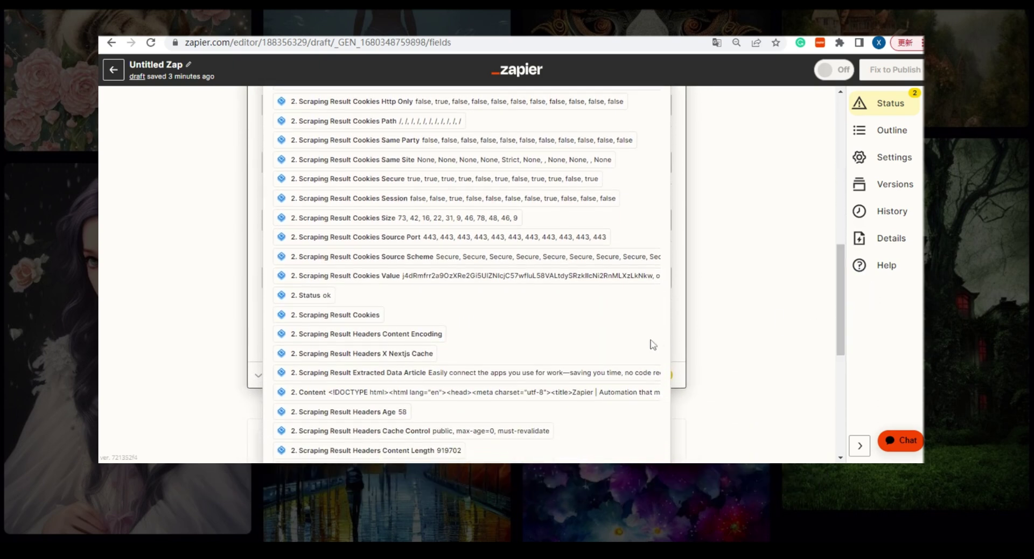
left_click(477, 373)
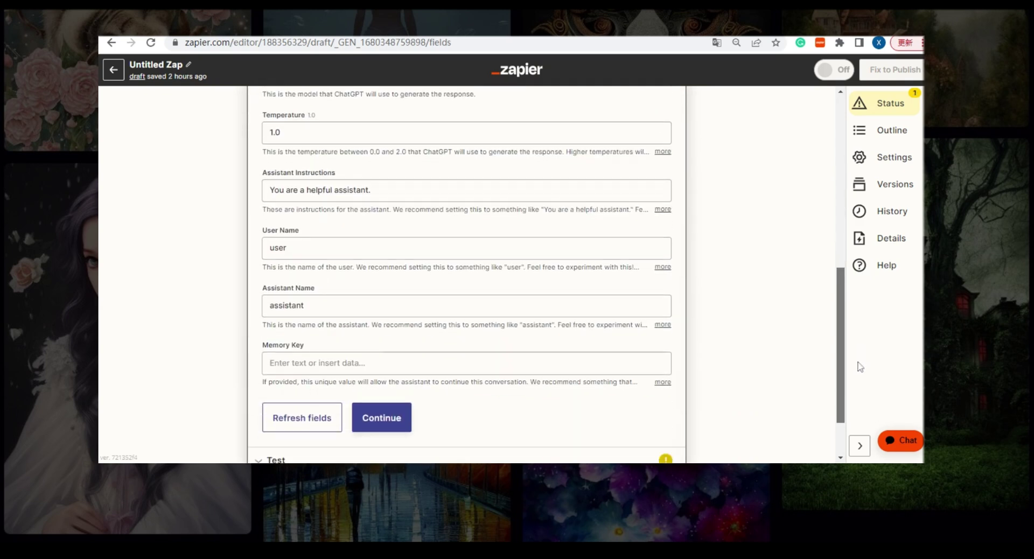
- Set the ChatGPT action's Memory Key to the Timestamp from the New Push trigger
scroll(823, 389, "down", 2)
left_click(512, 304)
left_click(431, 392)
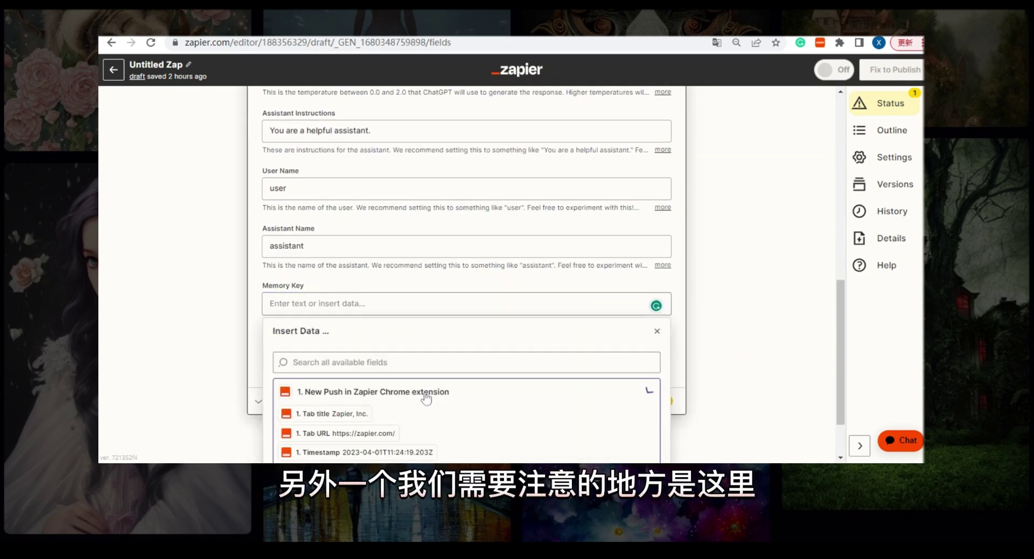
left_click(398, 451)
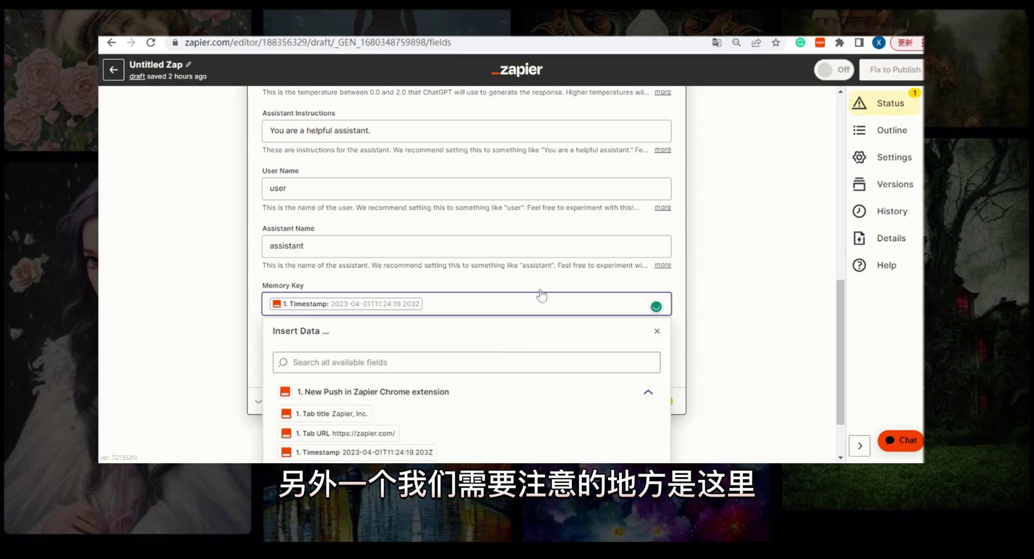
key("Escape")
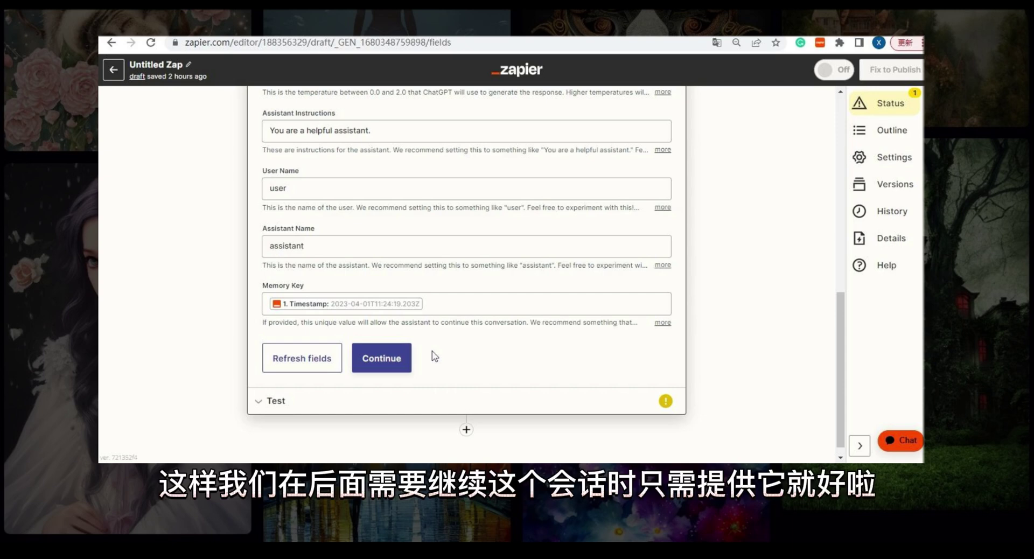
- Continue to the ChatGPT Conversation test, review the request data and run the test
left_click(382, 358)
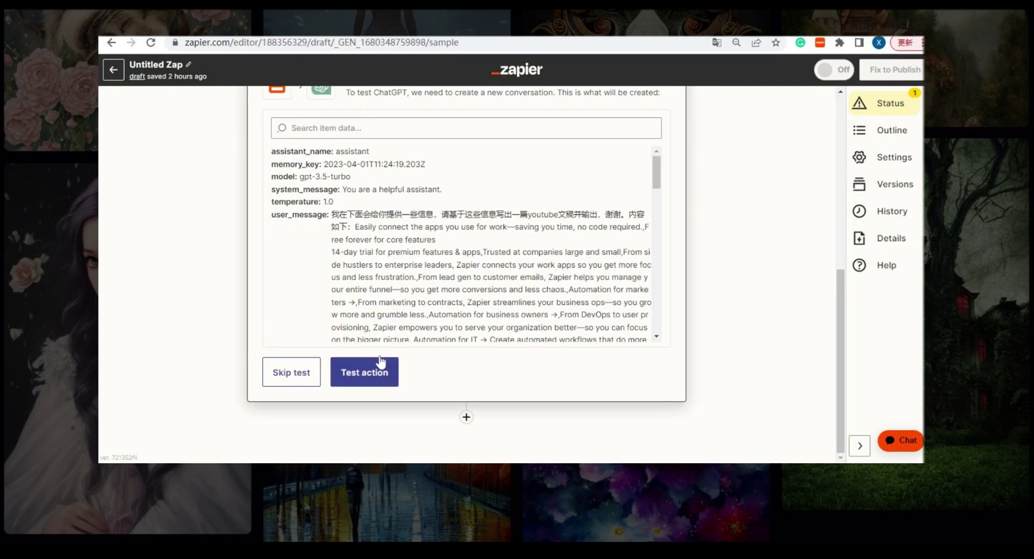
mouse_move(440, 214)
left_mouse_down()
mouse_move(556, 227)
mouse_move(612, 215)
mouse_move(441, 215)
left_mouse_up()
left_click_drag(355, 225, 543, 336)
mouse_move(657, 185)
left_mouse_down()
mouse_move(666, 221)
mouse_move(672, 183)
left_mouse_up()
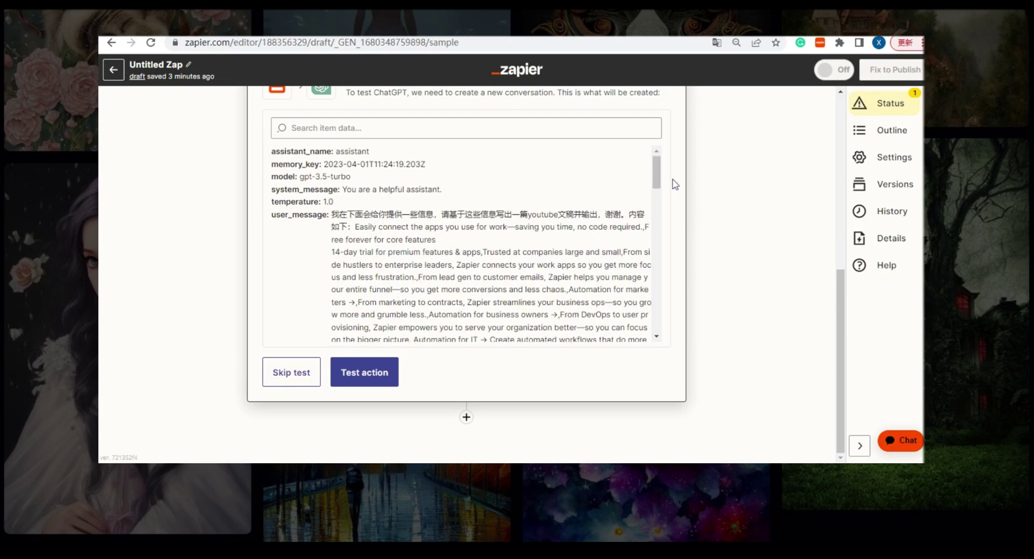
left_click(370, 376)
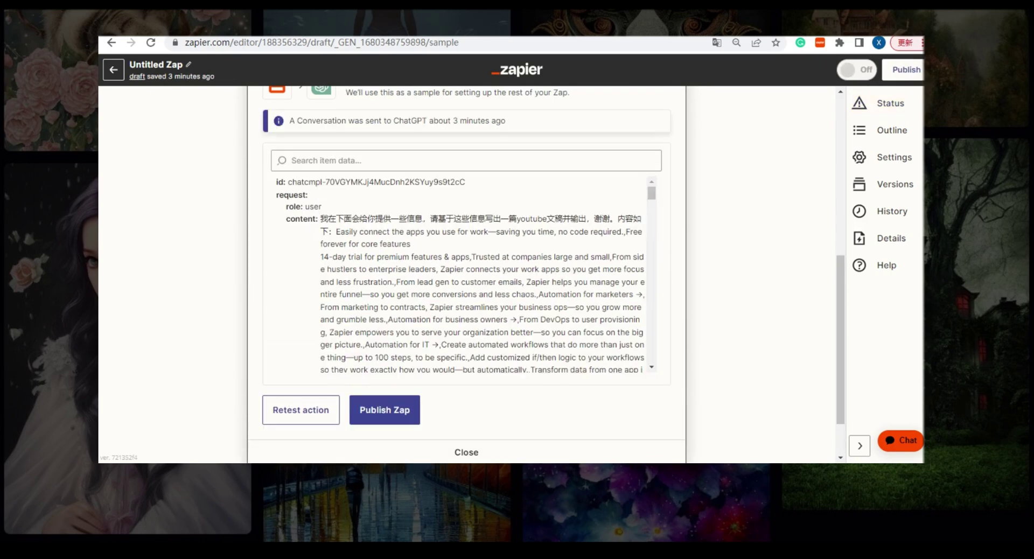
- Examine the video script in the response content of the ChatGPT test result
left_click_drag(651, 193, 651, 260)
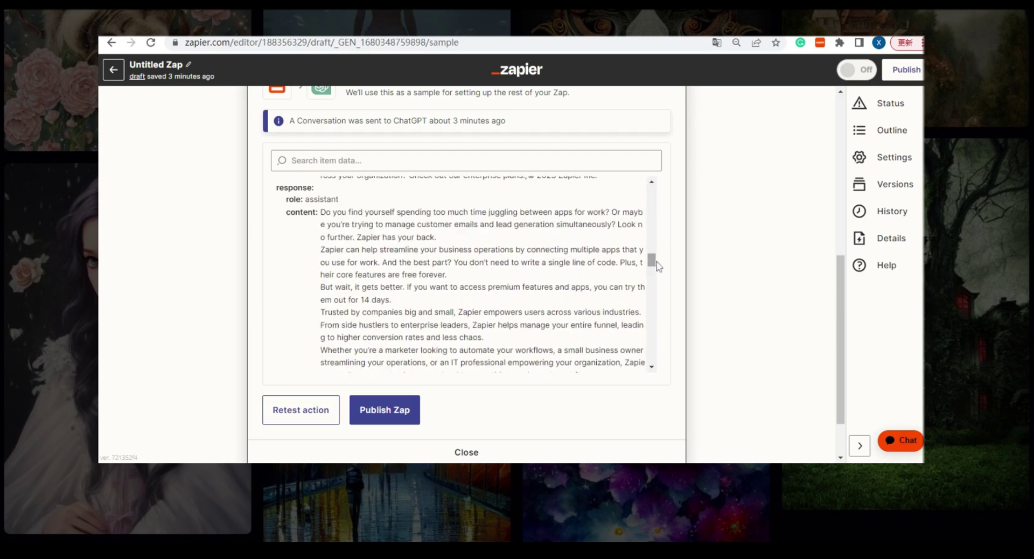
left_click_drag(320, 212, 580, 312)
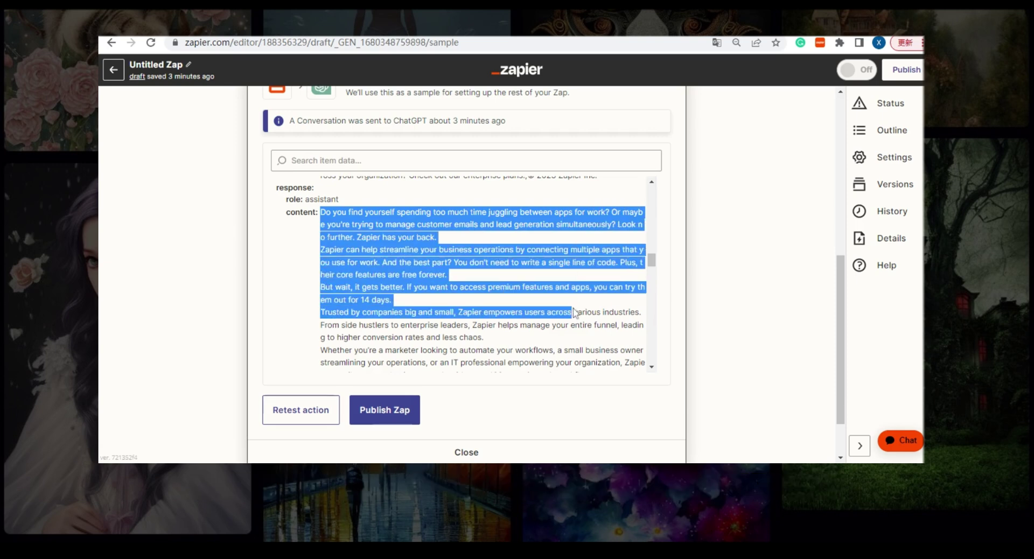
left_click(580, 312)
left_click_drag(651, 262, 653, 274)
left_click_drag(372, 287, 430, 301)
left_click(431, 301)
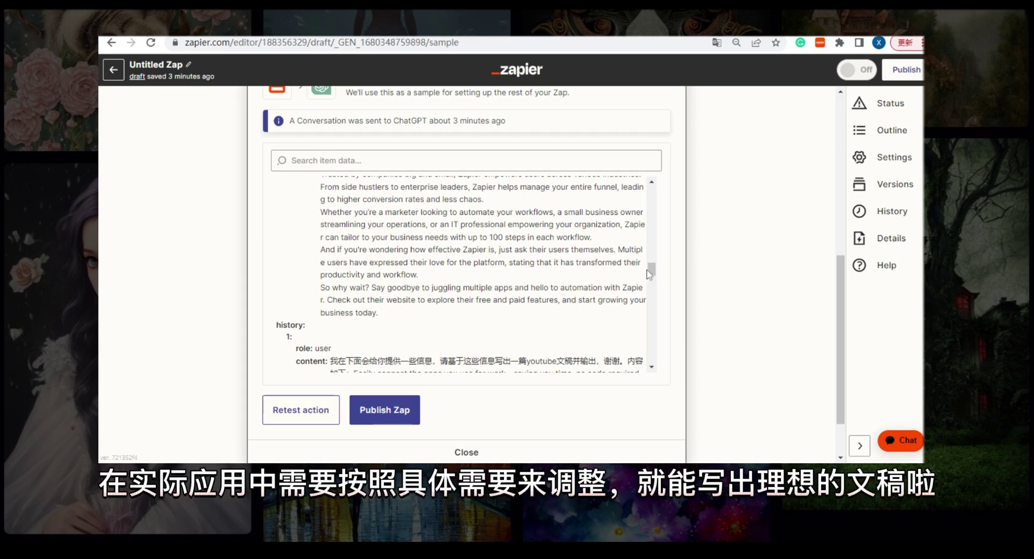
mouse_move(653, 273)
left_mouse_down()
mouse_move(655, 264)
mouse_move(648, 273)
left_mouse_up()
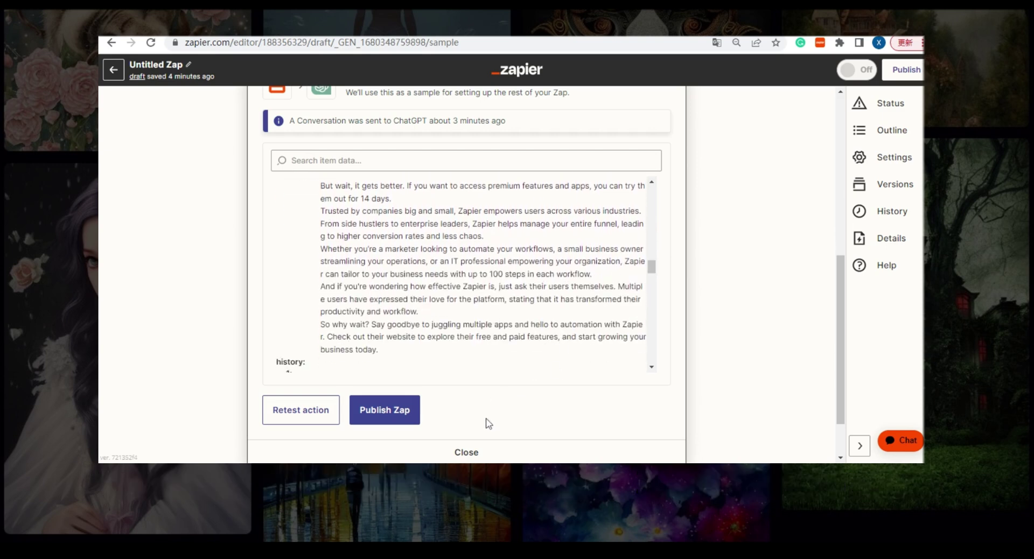
- Close the tested Conversation step and add a fourth action after it, searching for "chatgpt" and choosing ChatGPT as its app
left_click(505, 443)
left_click(472, 321)
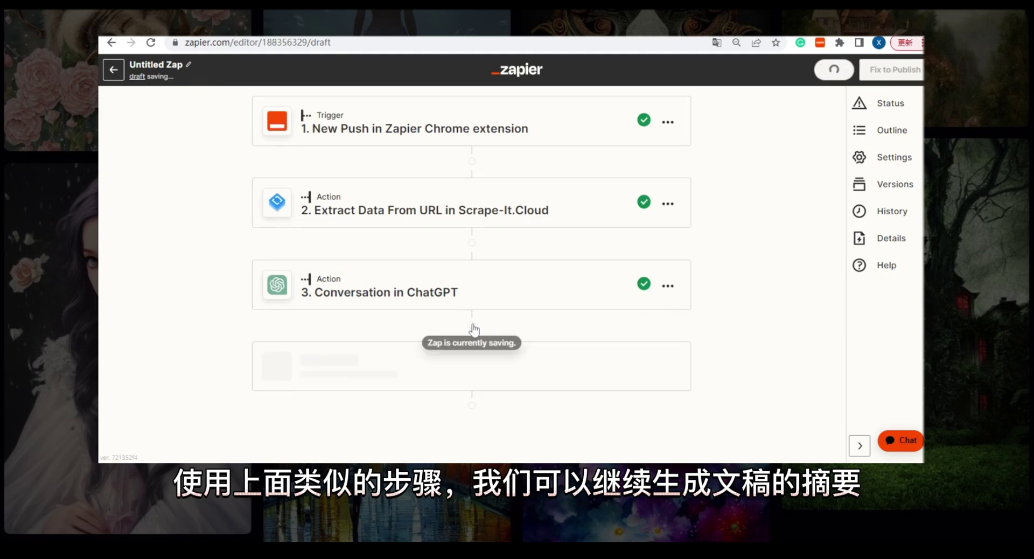
scroll(839, 281, "down", 4)
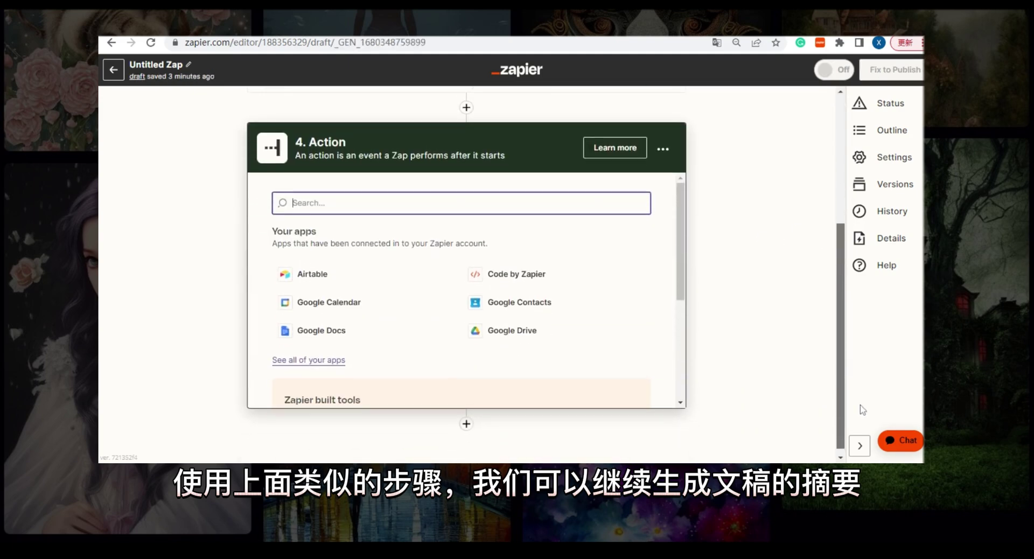
type("chatgpt")
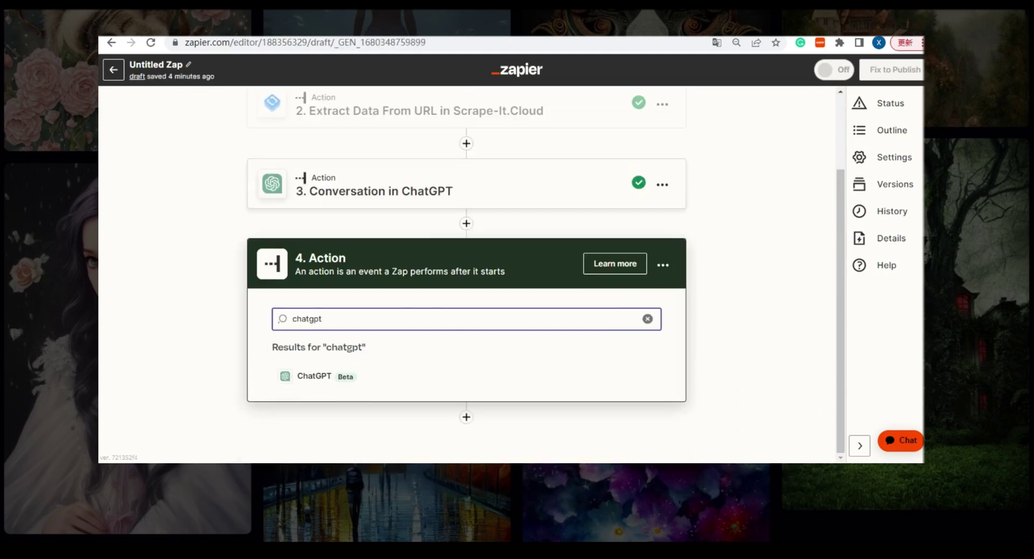
left_click(323, 374)
scroll(840, 323, "down", 2)
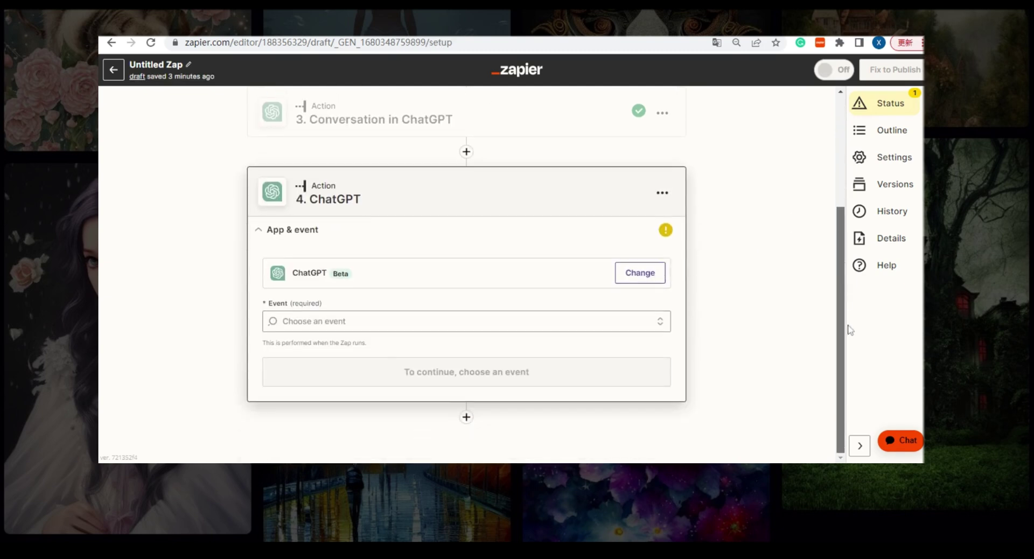
- Choose the Conversation event for the fourth action and set its User Message to "请给出上面文稿的摘要"
left_click(411, 372)
scroll(833, 269, "down", 1)
left_click(558, 389)
left_click(469, 280)
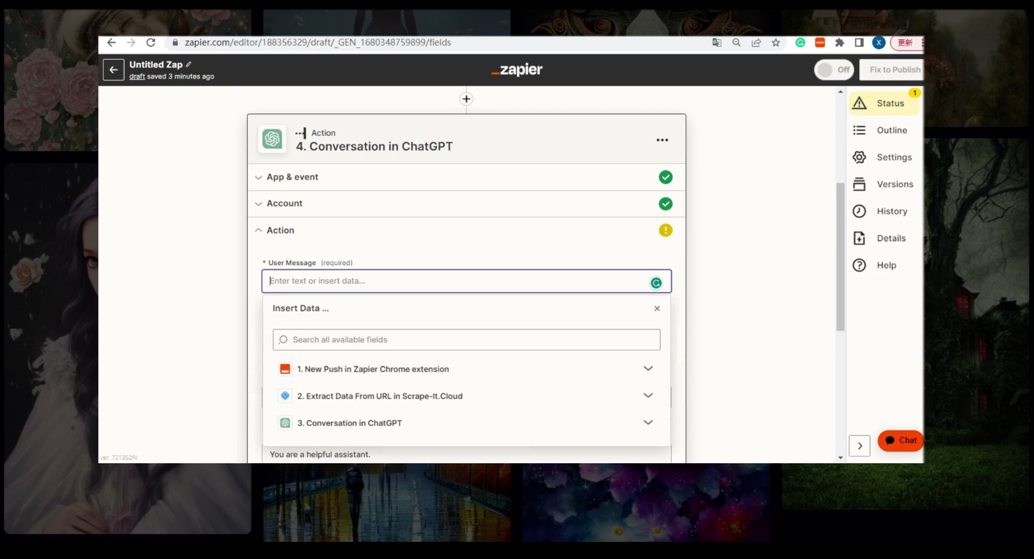
left_click(704, 288)
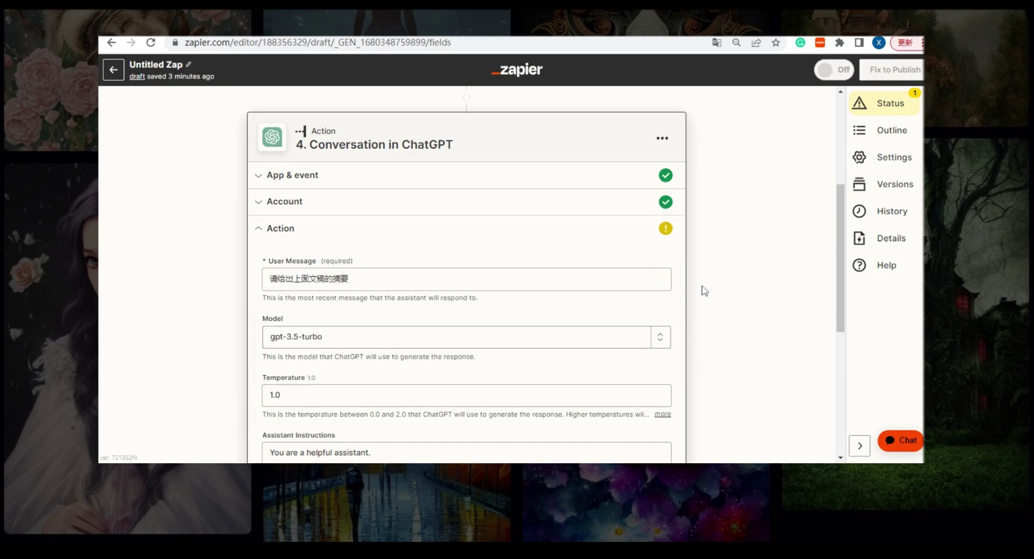
- Set the fourth action's Memory Key to the Timestamp from the New Push trigger
scroll(704, 289, "down", 6)
left_click(468, 299)
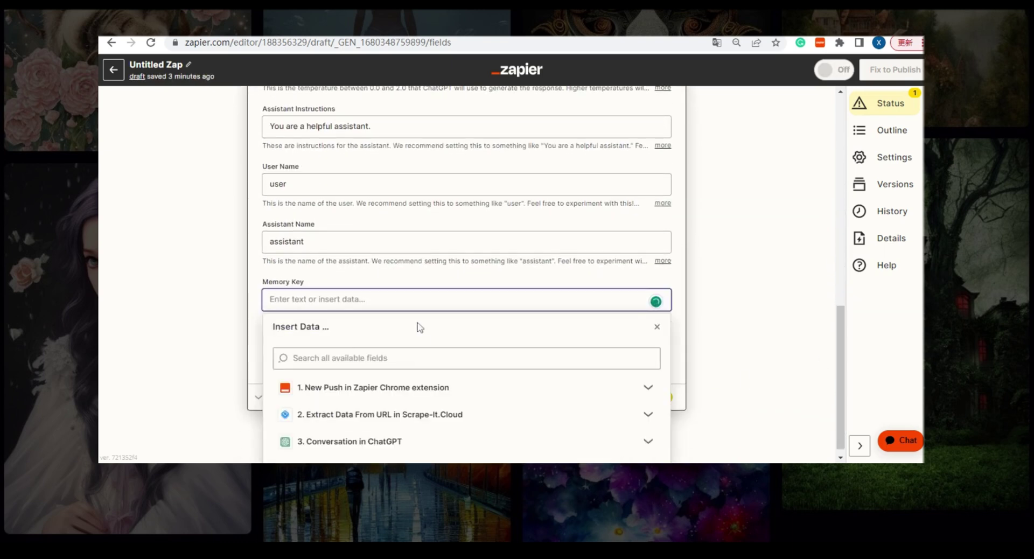
left_click(429, 387)
left_click(383, 448)
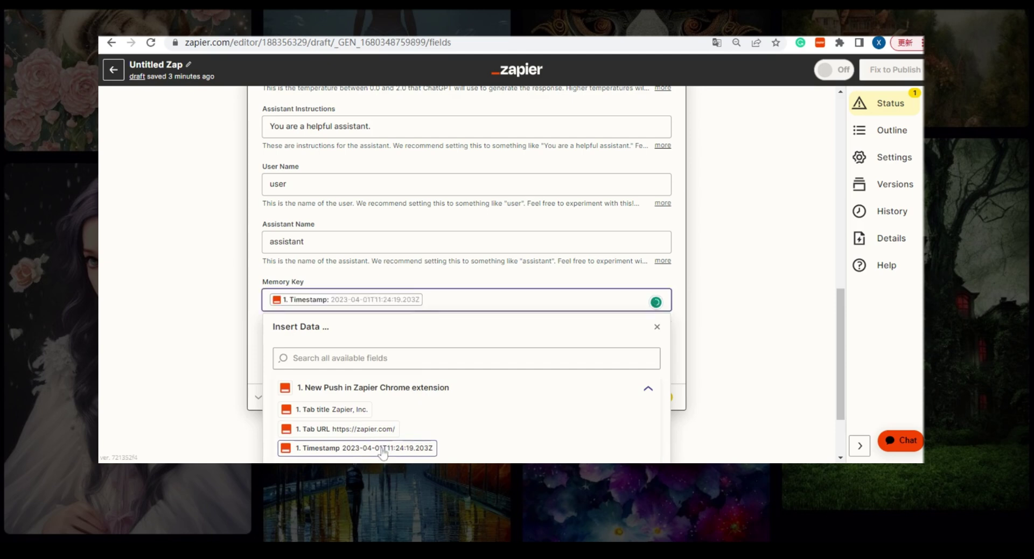
left_click(657, 327)
- Test the fourth action, review the summary in its response content and close the tested step
left_click(381, 351)
left_click(371, 377)
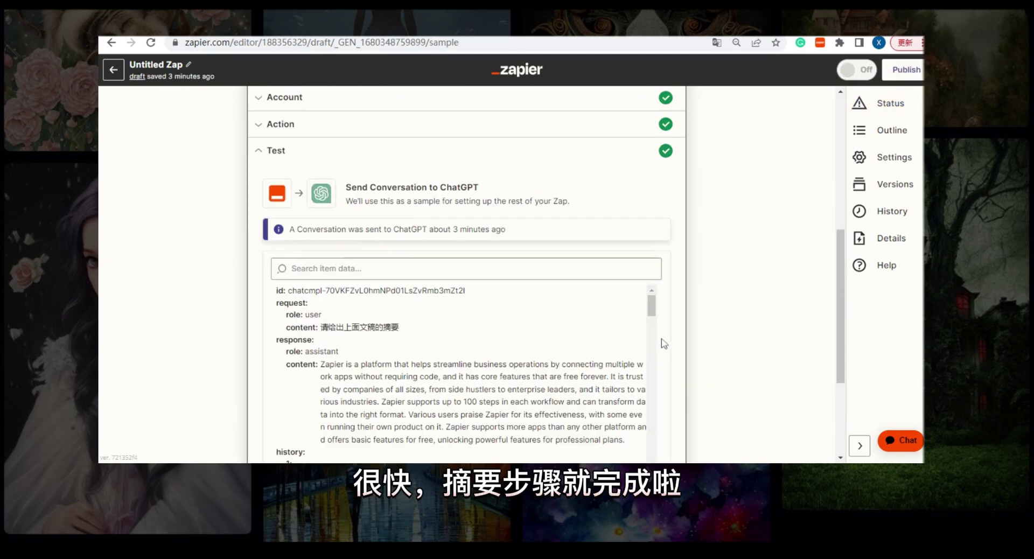
scroll(652, 312, "down", 1)
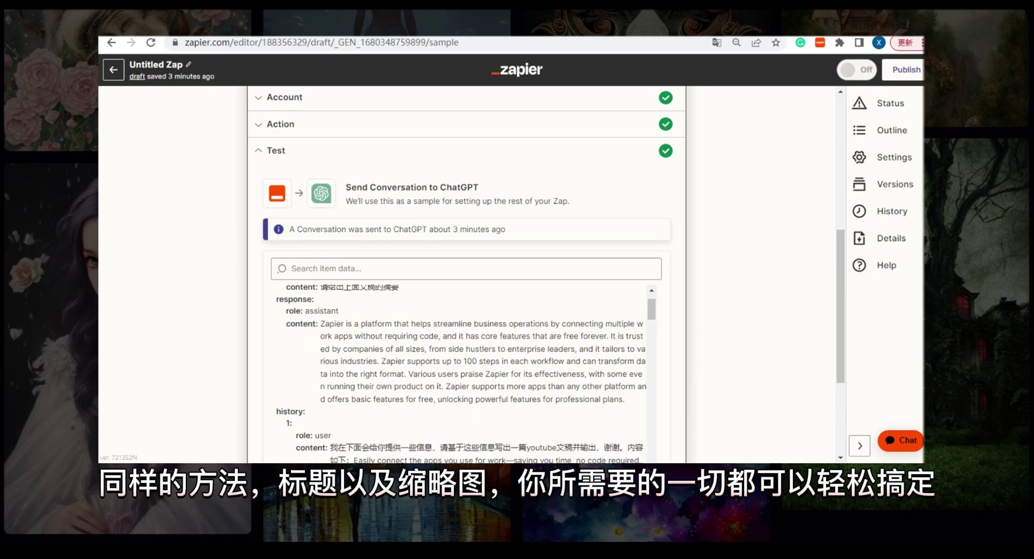
left_click_drag(346, 323, 628, 401)
left_click(630, 401)
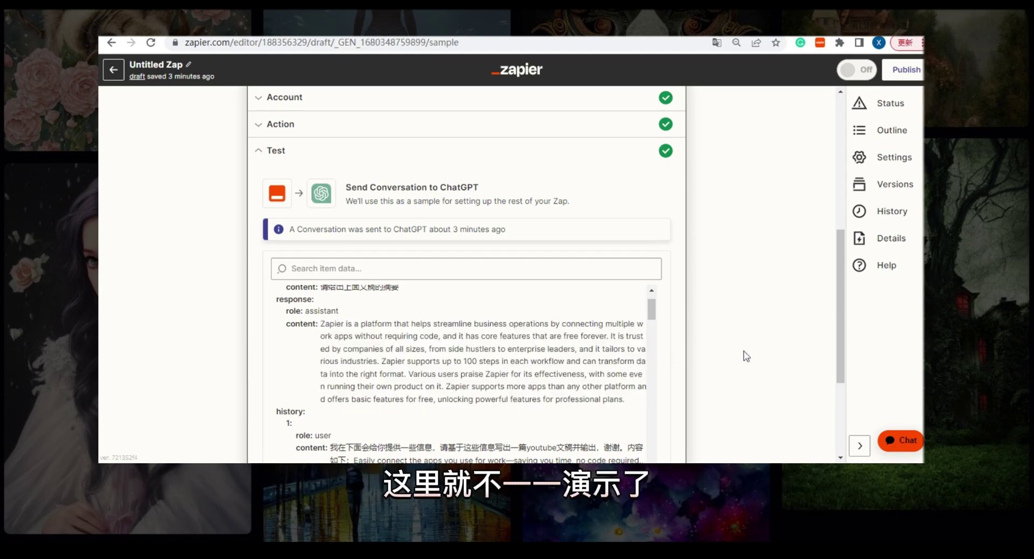
scroll(838, 350, "down", 3)
left_click(495, 399)
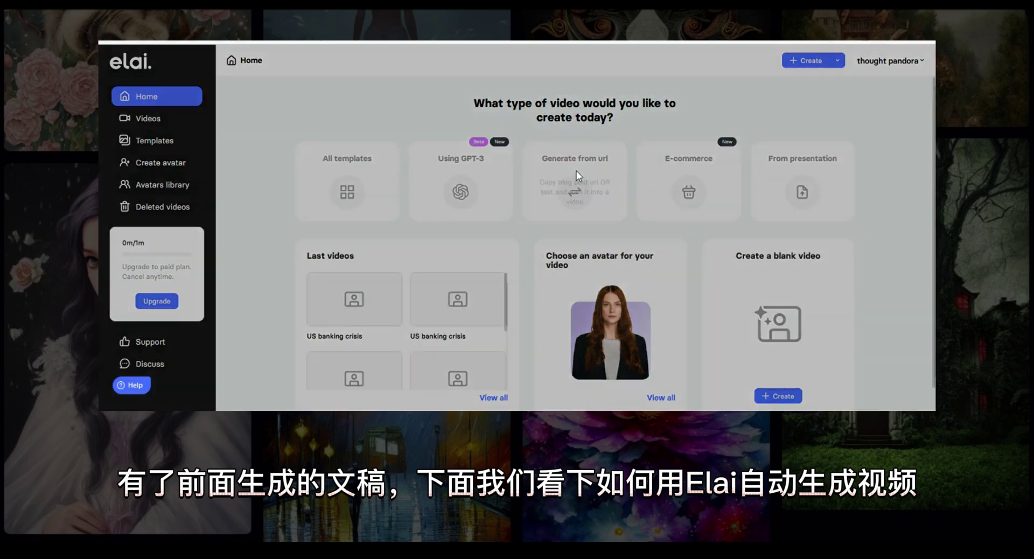
left_click(576, 171)
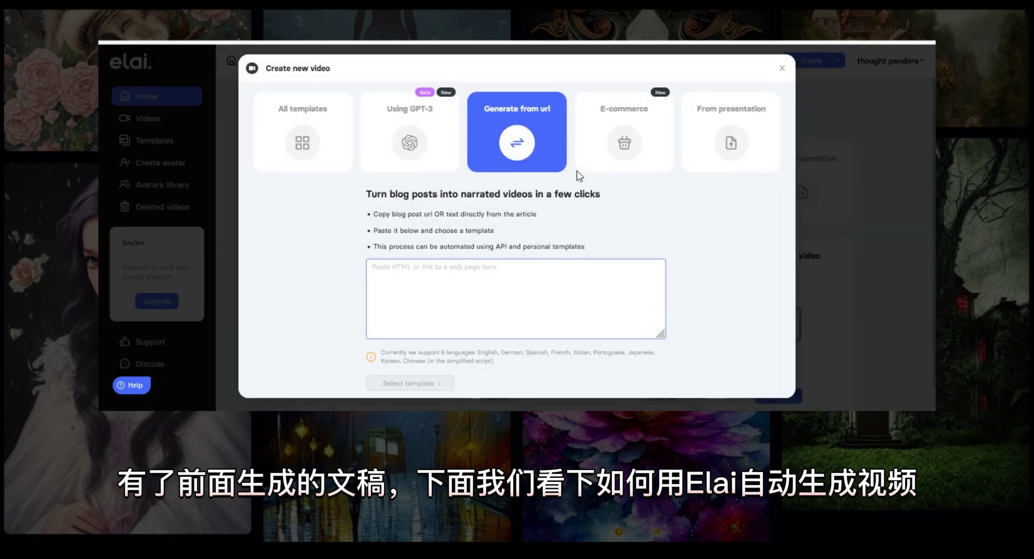
type("https://zapier.com/apps/categories/ai-tools")
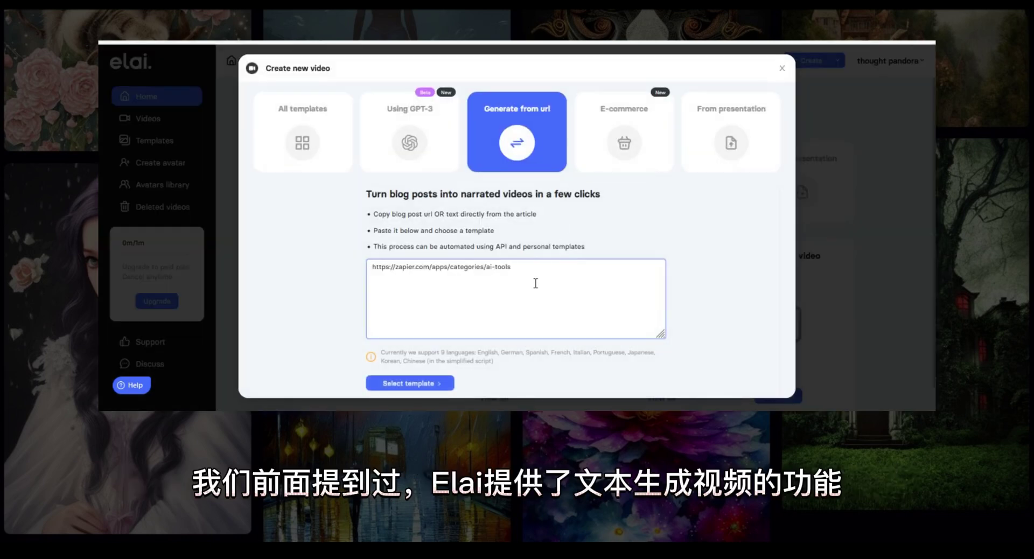
left_click(417, 384)
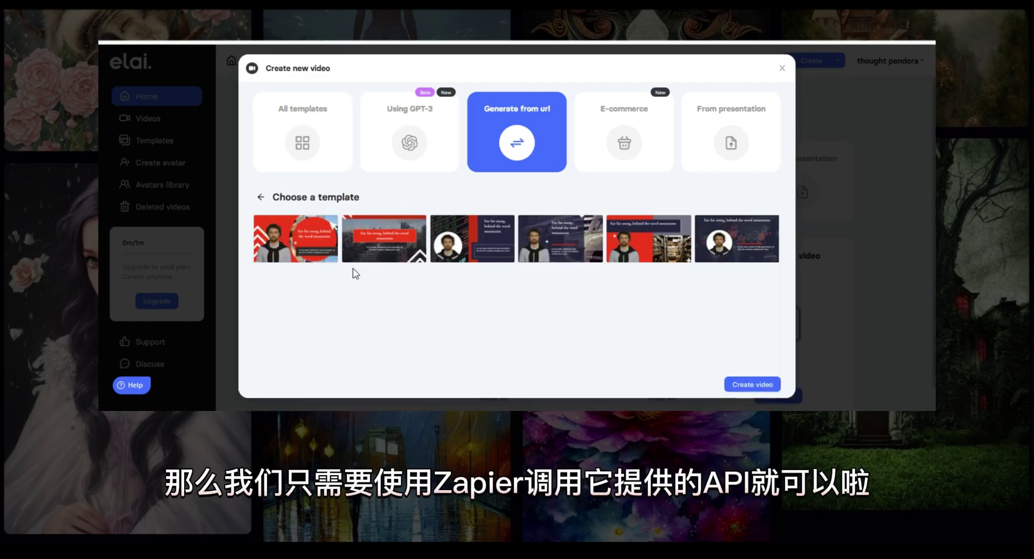
left_click(753, 383)
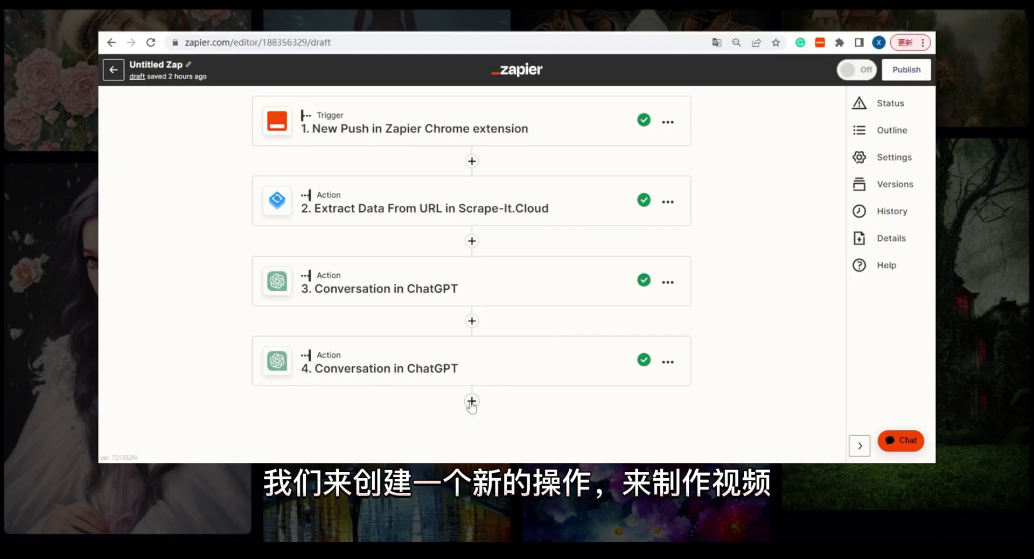
- Back in the Zap, add a fifth action using Webhooks by Zapier with the POST event and continue to its action fields
left_click(466, 403)
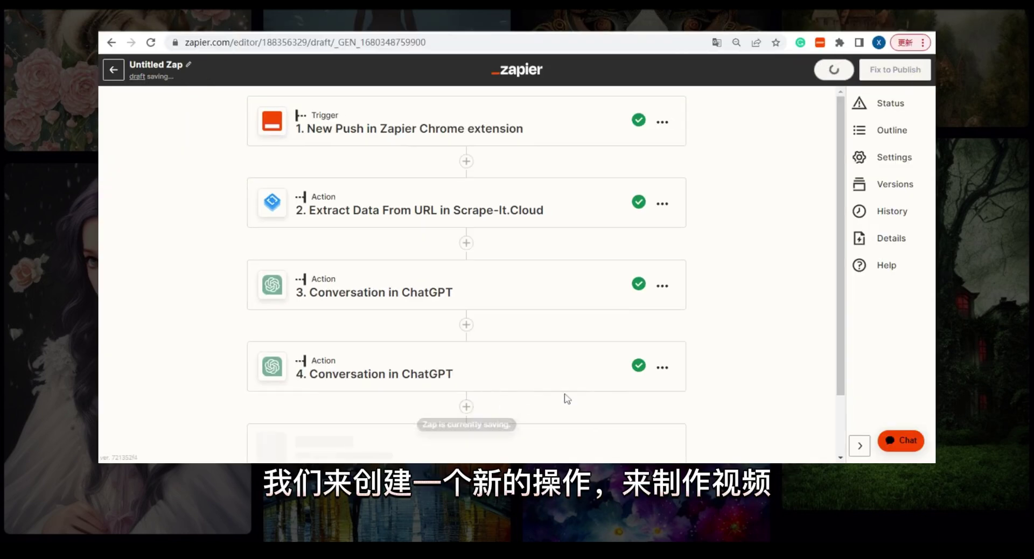
left_click_drag(839, 274, 756, 393)
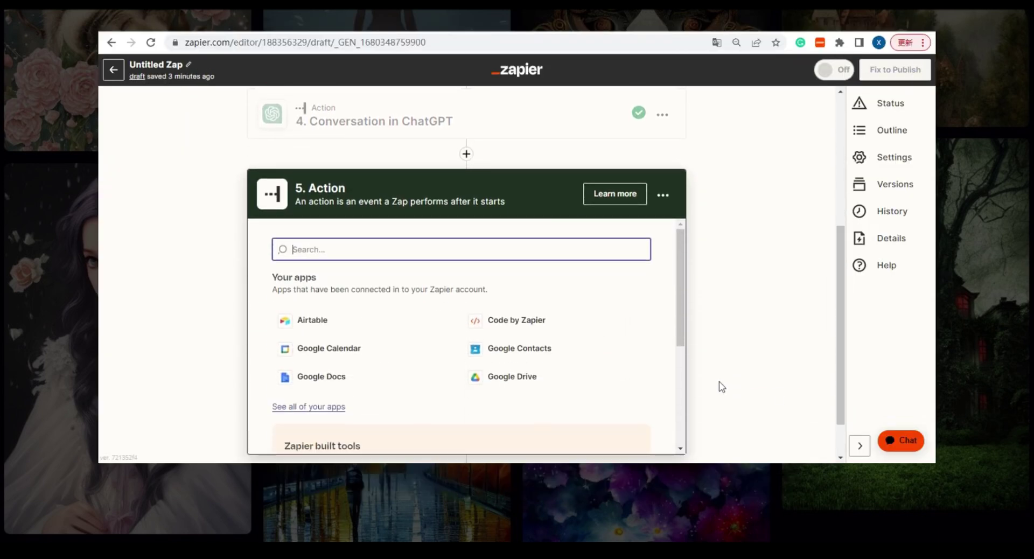
type("web")
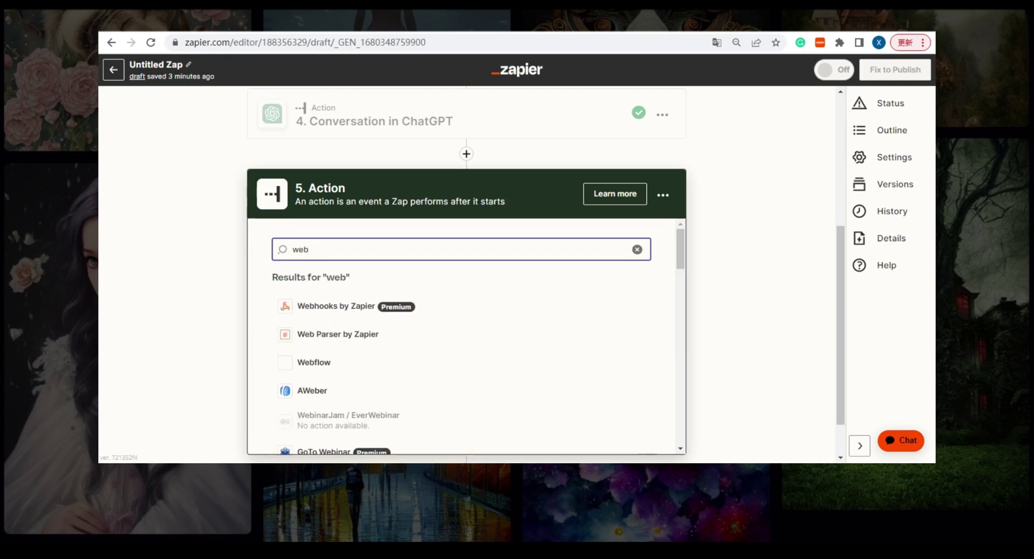
left_click(357, 307)
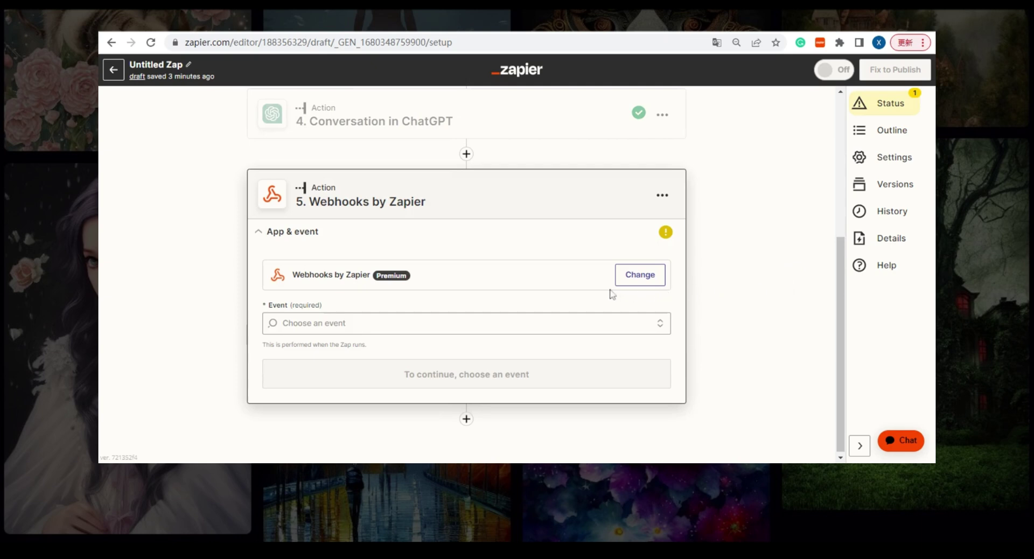
left_click(437, 326)
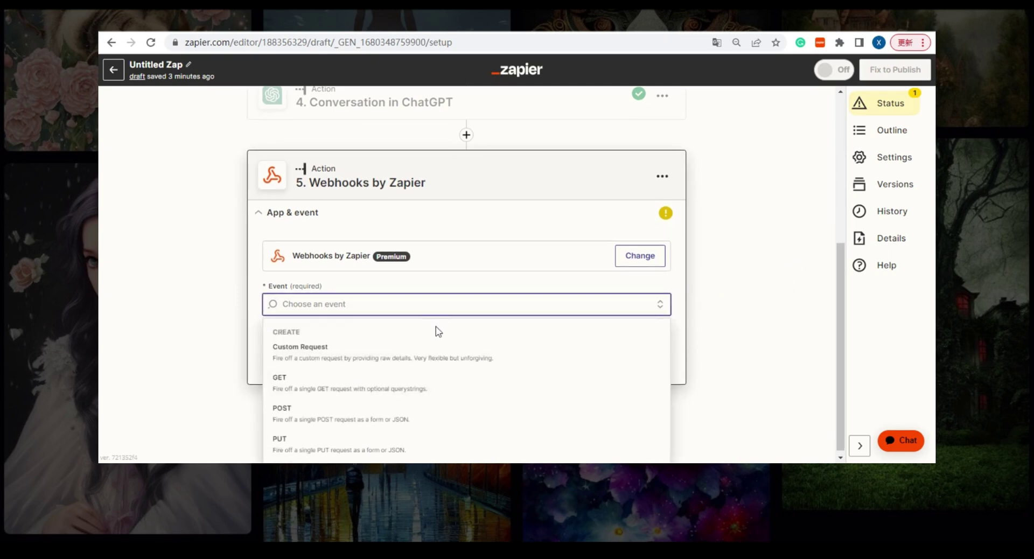
left_click(324, 412)
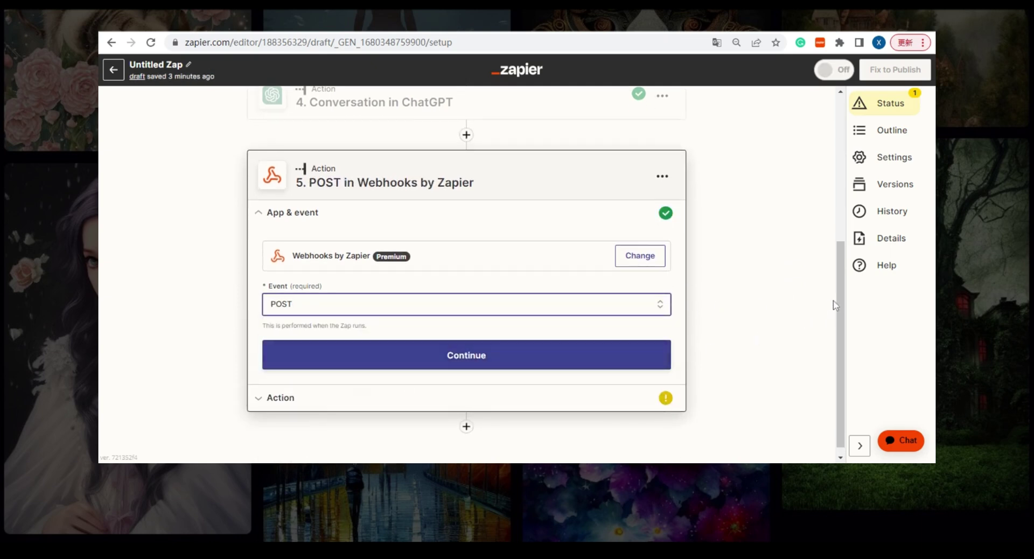
left_click(452, 354)
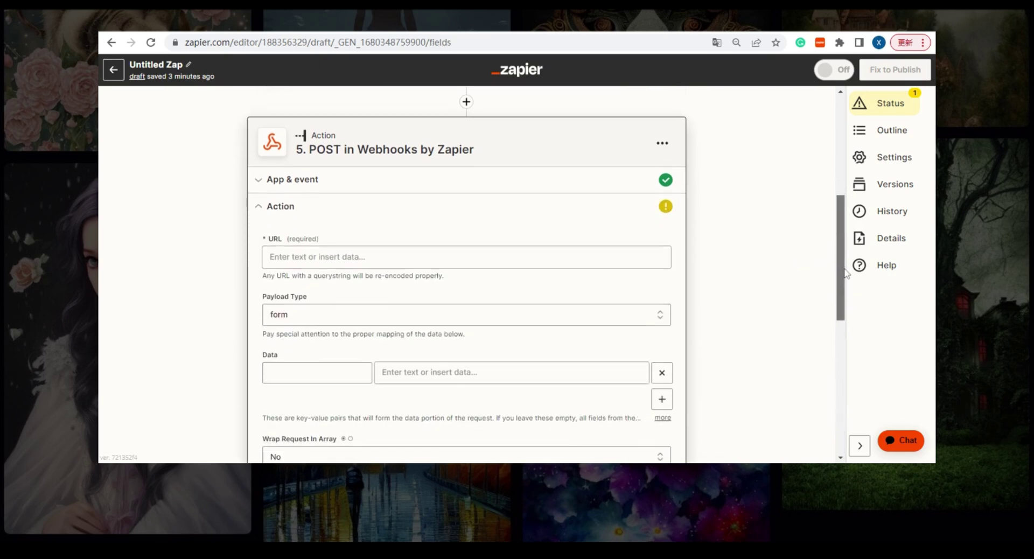
left_click(447, 157)
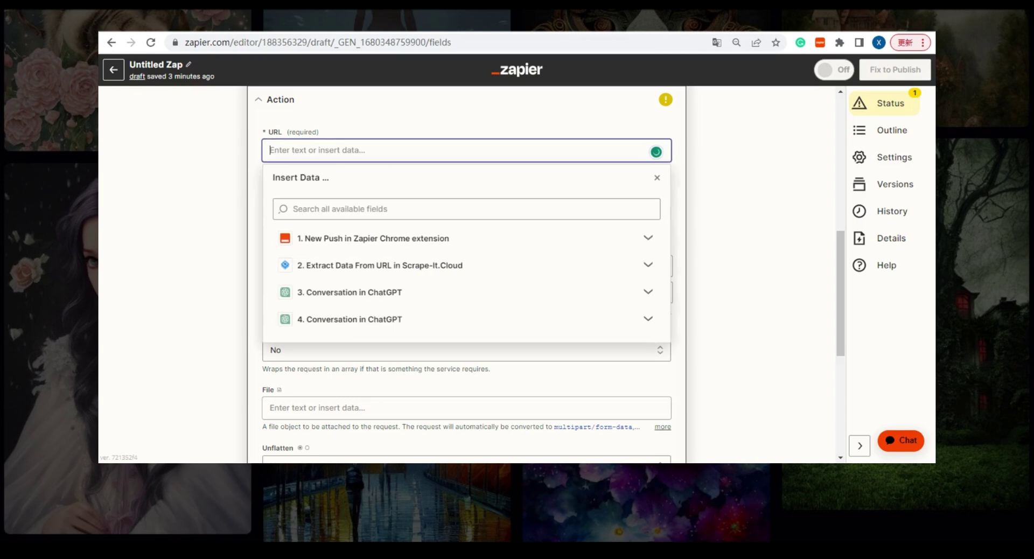
type("https://apis.elai.io/api/v1/videos/generate/text")
left_click(447, 216)
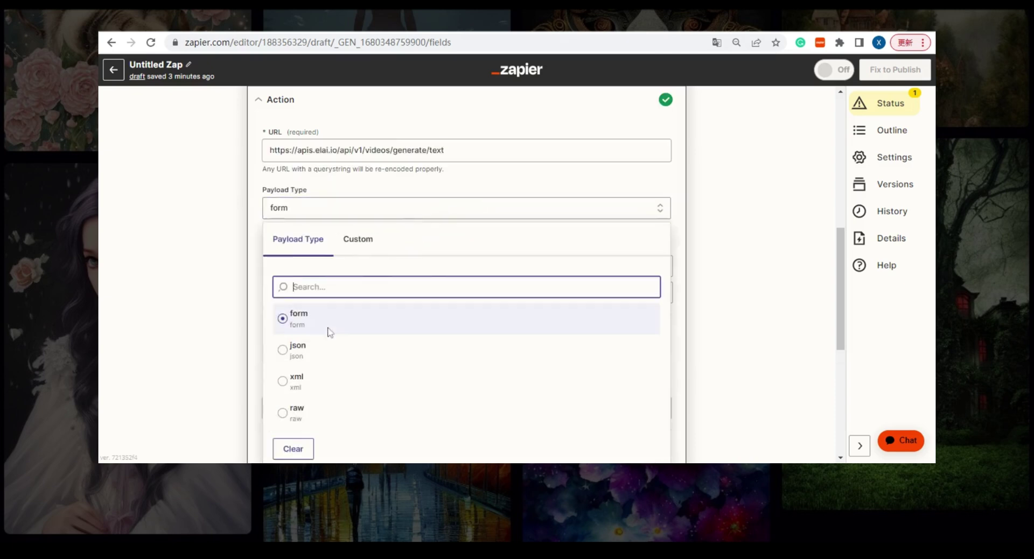
left_click(296, 355)
- Add the data key "from" and map it to the Assistant Response Message of the step 3 ChatGPT conversation
left_click(370, 265)
type("from")
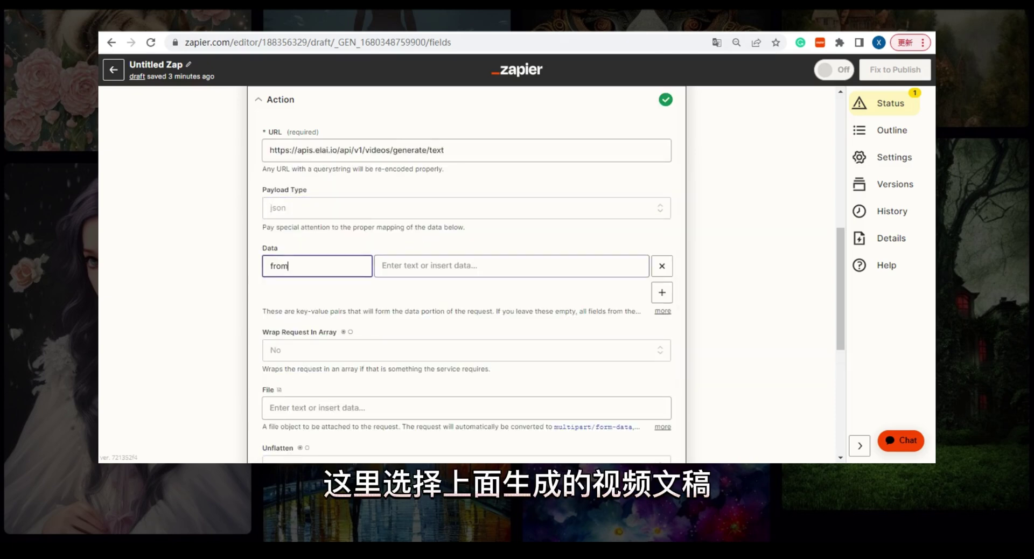
left_click(482, 266)
left_click(593, 405)
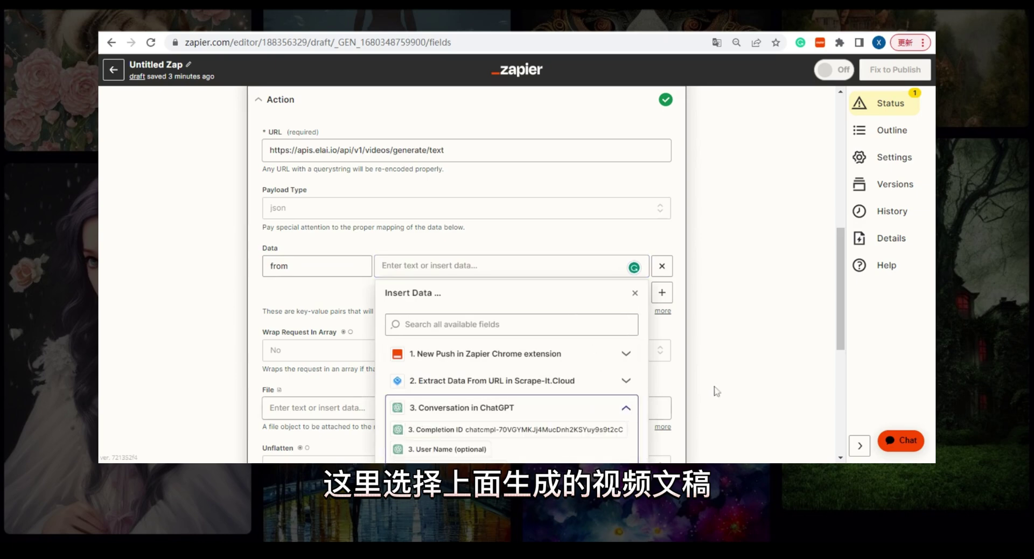
scroll(856, 401, "down", 4)
left_click(431, 284)
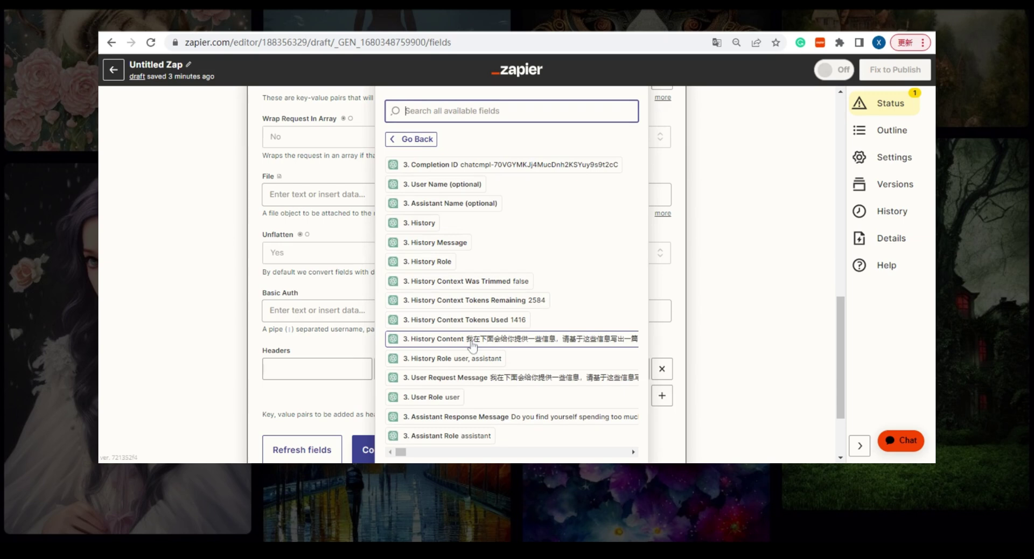
left_click(468, 417)
left_click(567, 260)
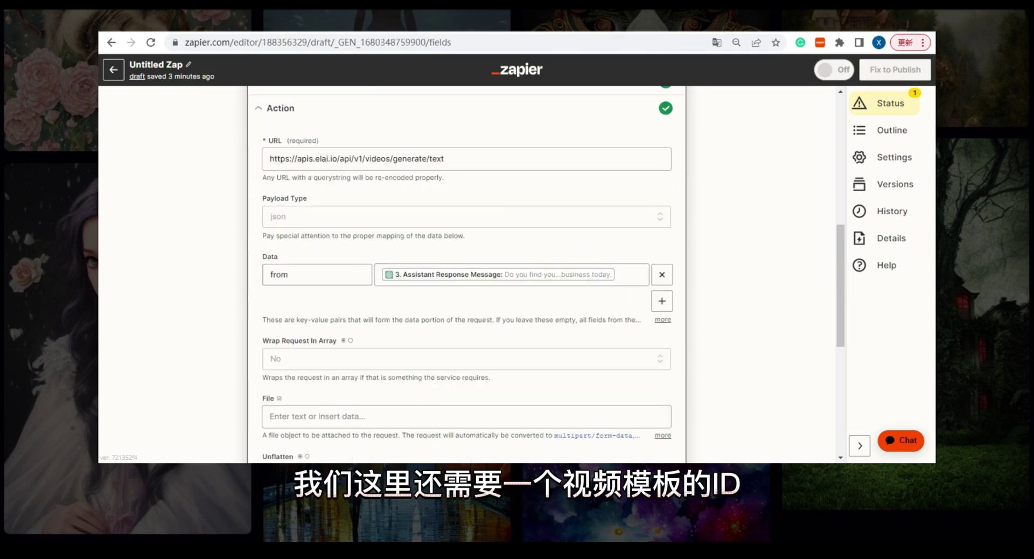
- Add the data pairs templateId with 642170930b5f0bda5a9c64c2 and waitForVideo with true to the webhook request
left_click(662, 300)
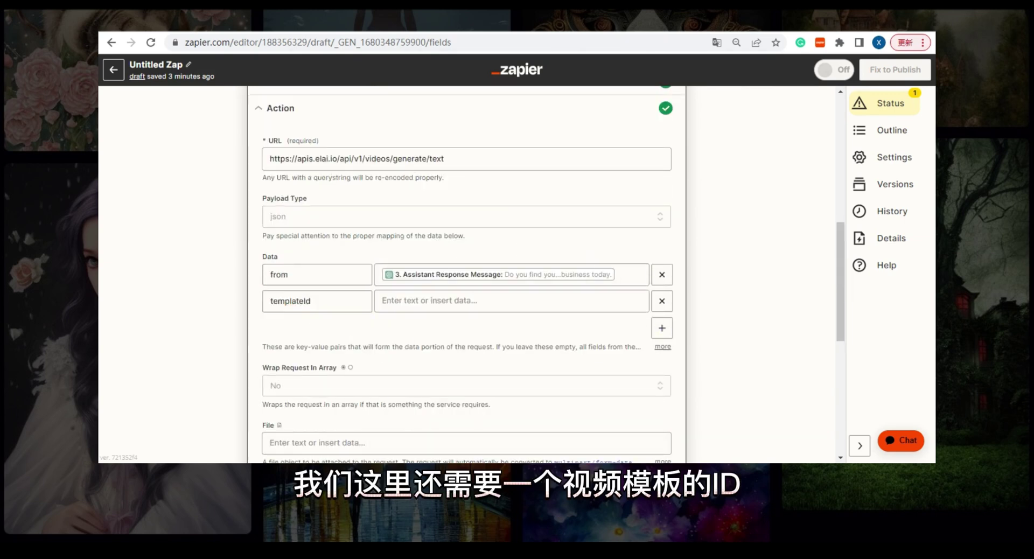
left_click(483, 300)
key("Escape")
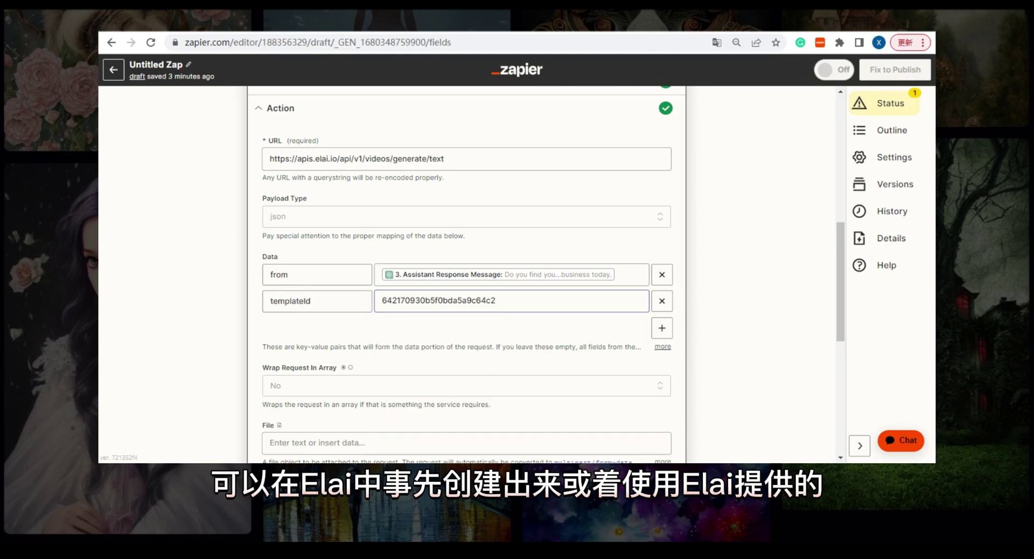
left_click(662, 328)
key("Tab")
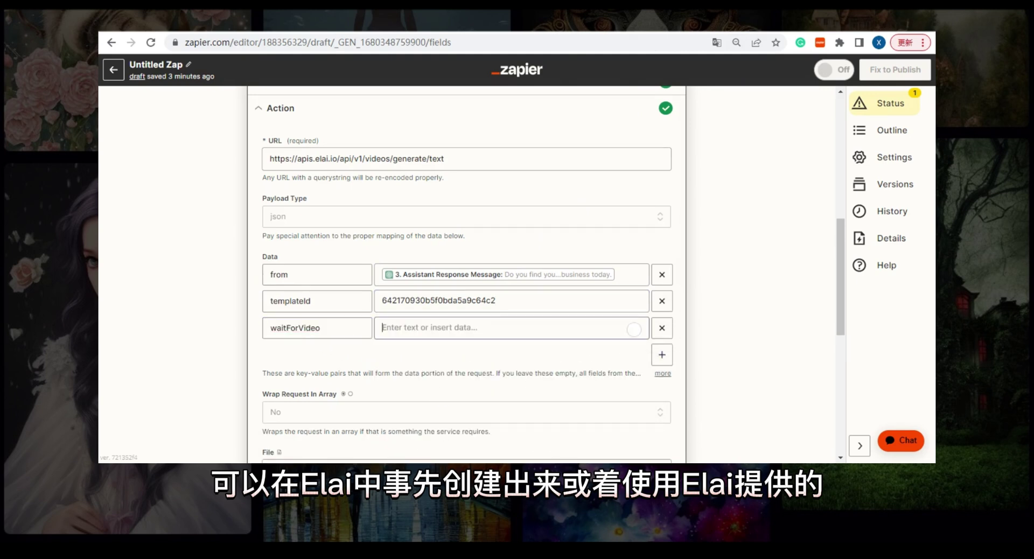
type("true")
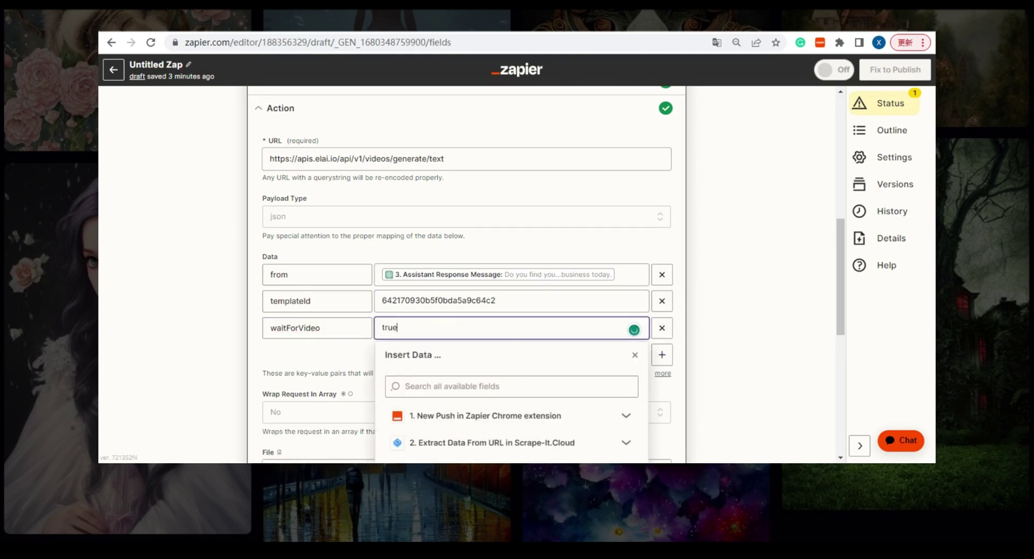
left_click(736, 354)
- Add the request headers accept and content-type, both with the value application/json
scroll(850, 296, "down", 4)
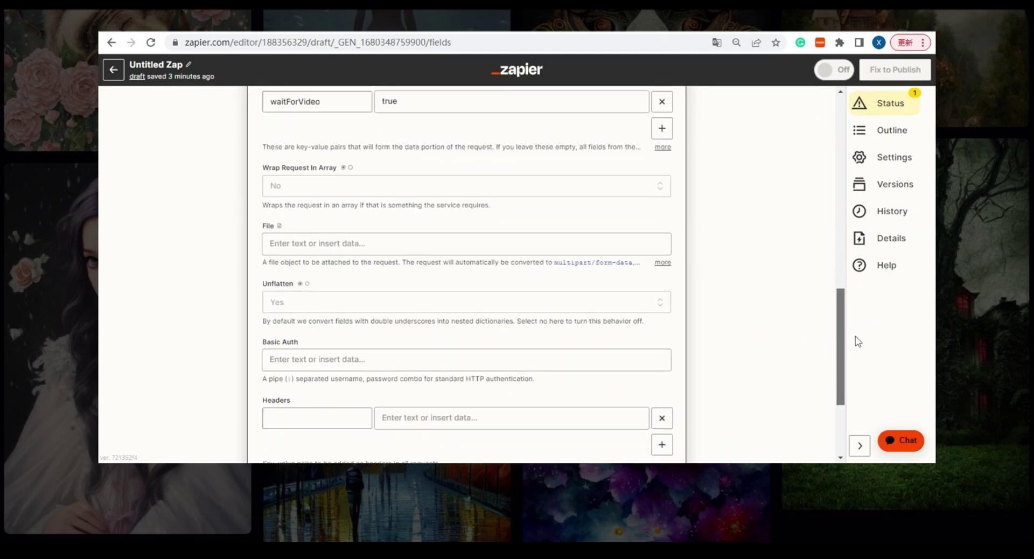
scroll(836, 350, "down", 3)
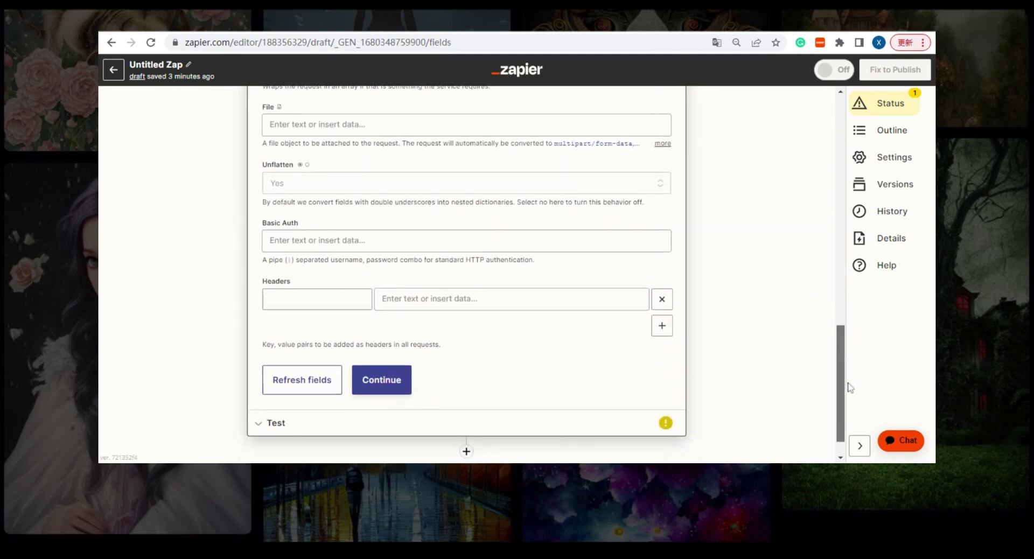
left_click(317, 268)
type("accept")
left_click(393, 266)
type("application/json")
left_click(662, 294)
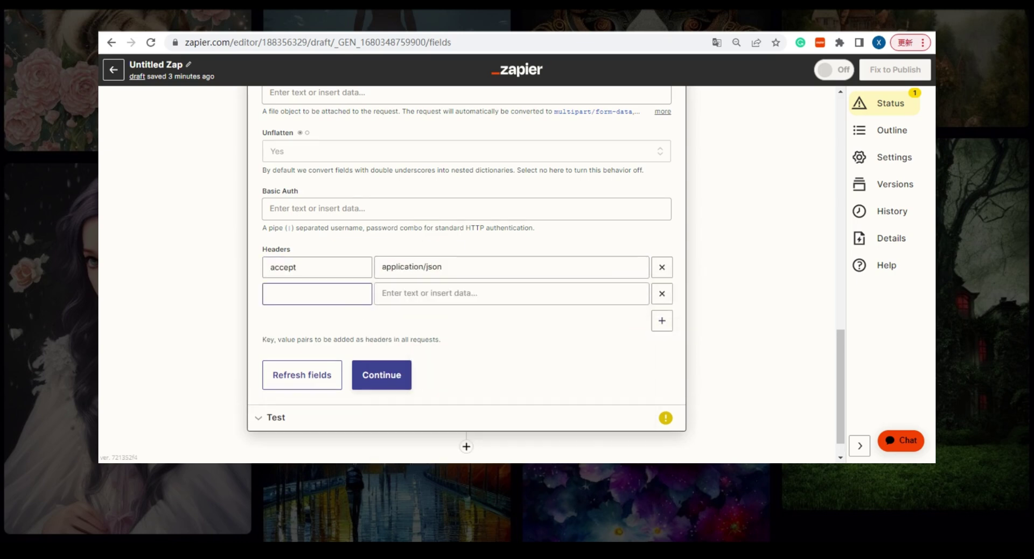
type("content-type")
left_click(410, 293)
type("application/json")
left_click(577, 351)
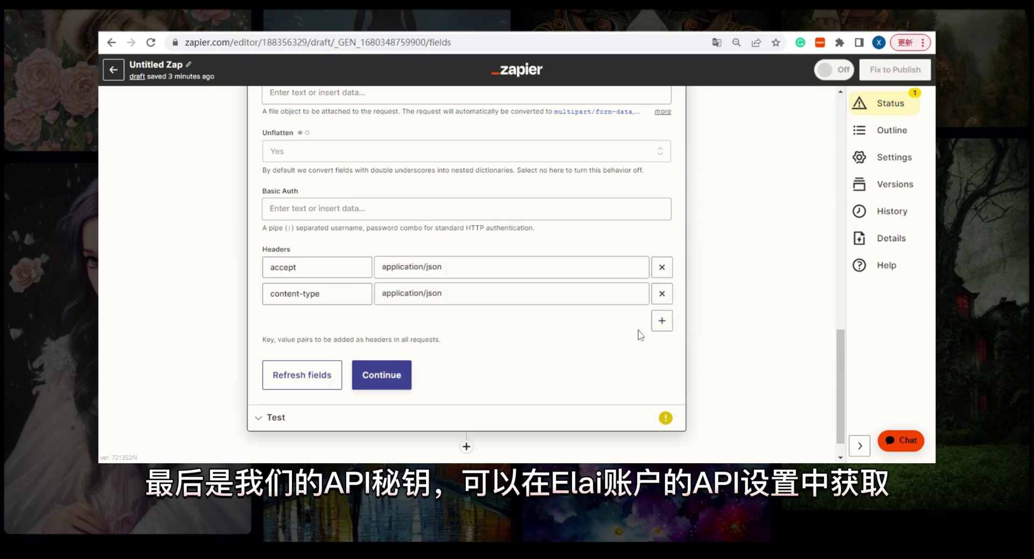
- Add an Authorization header containing the Elai API key and continue to the webhook test
key("Return")
left_click(409, 320)
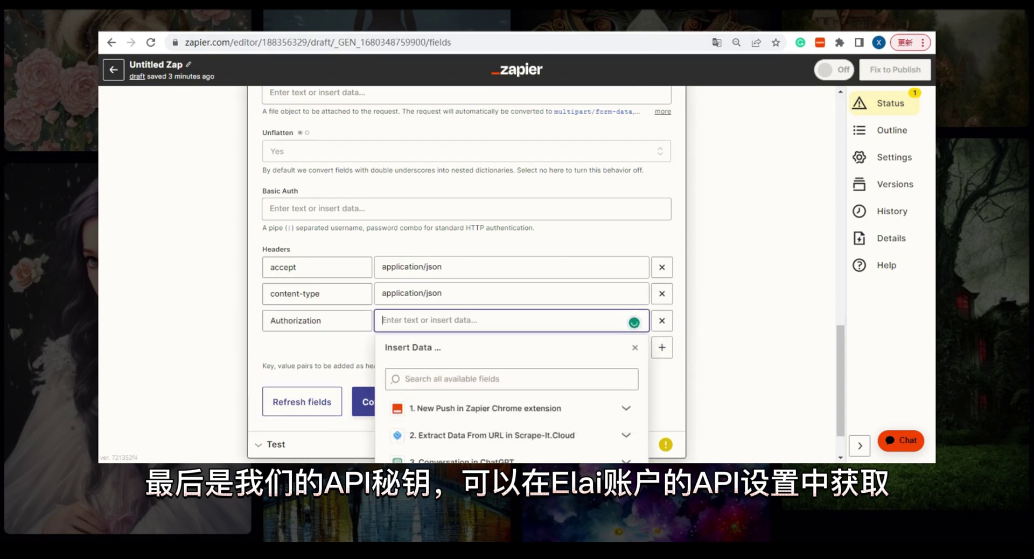
scroll(466, 269, "down", 2)
left_click(381, 344)
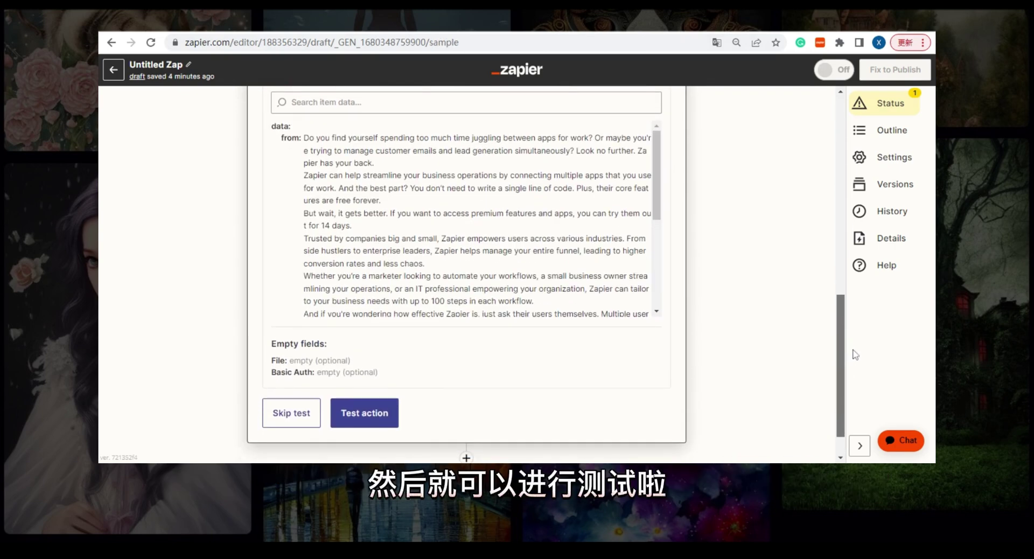
- Test the webhook POST action and find the video ID in the returned data
left_click(364, 411)
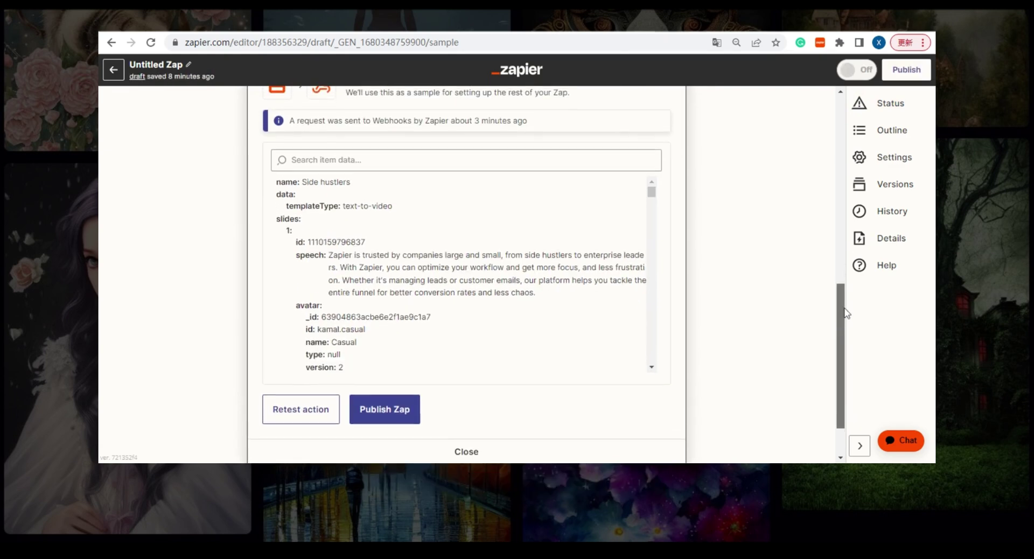
scroll(339, 231, "up", 1)
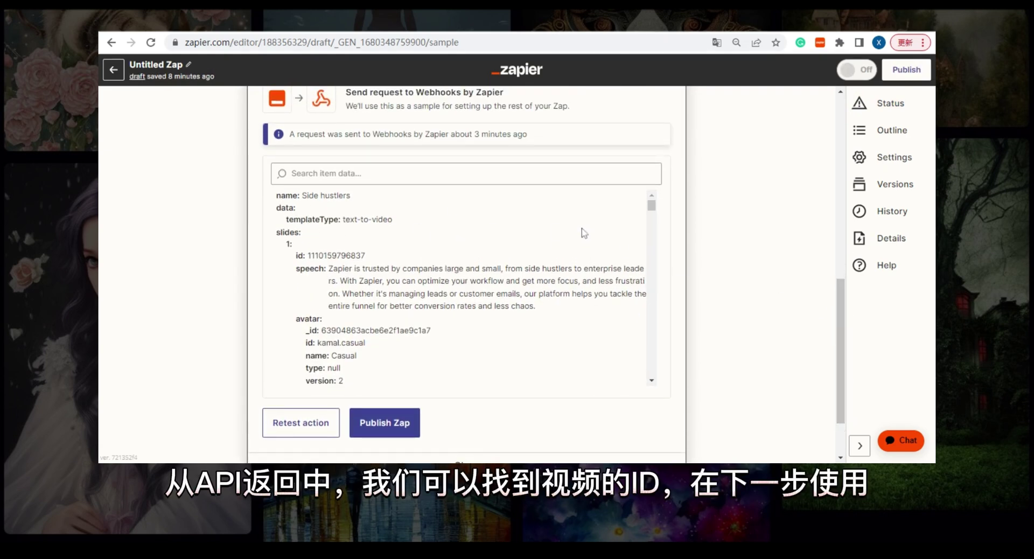
left_click_drag(651, 205, 652, 380)
left_click_drag(287, 342, 426, 343)
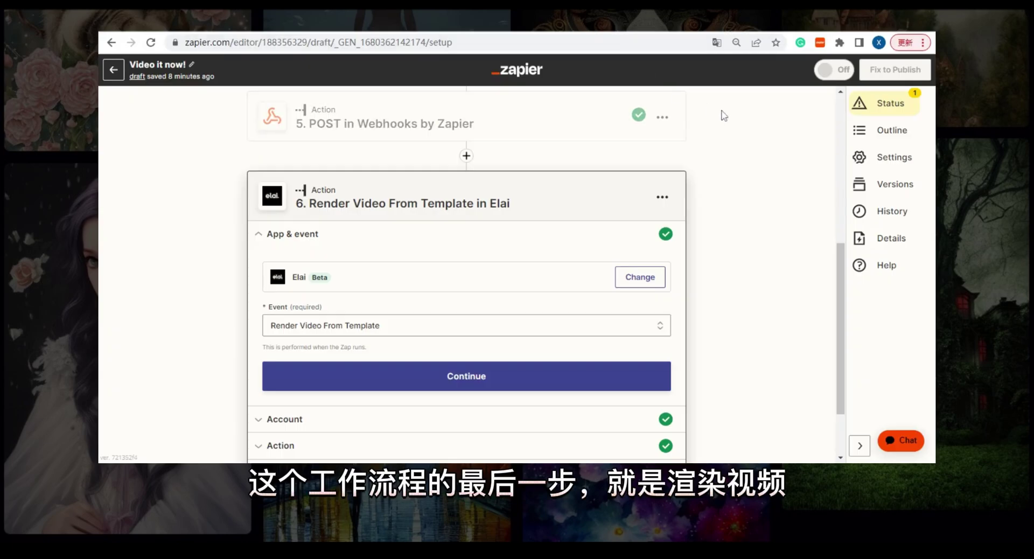
- Examine the Video ID and Template Data mappings in the action settings of the Elai Render Video From Template step
scroll(830, 228, "down", 2)
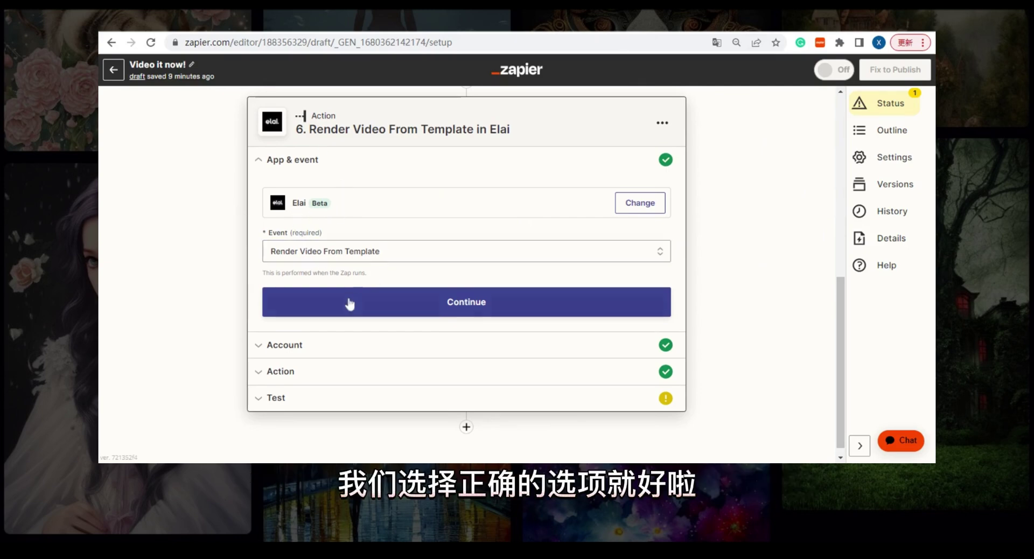
left_click(280, 373)
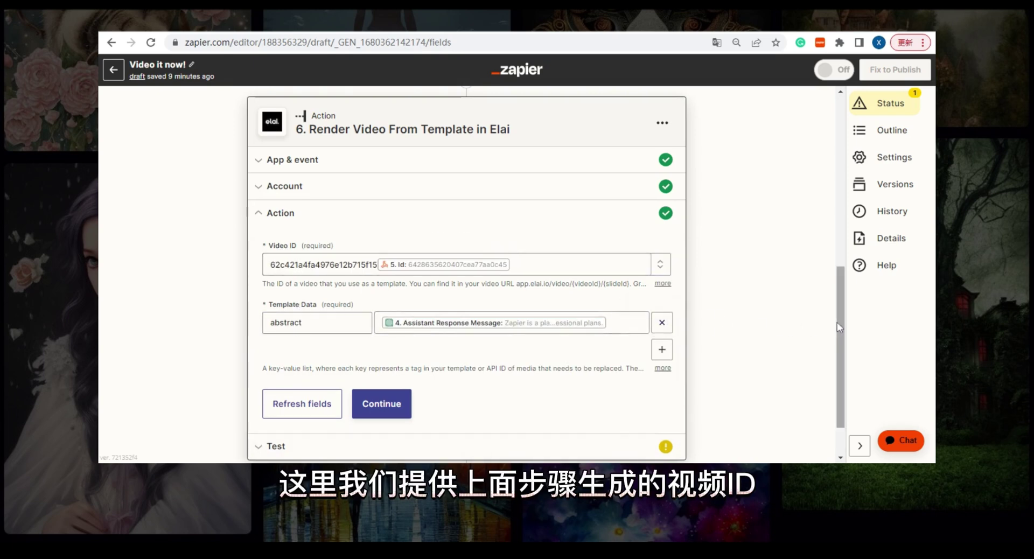
scroll(838, 326, "down", 1)
scroll(854, 350, "up", 1)
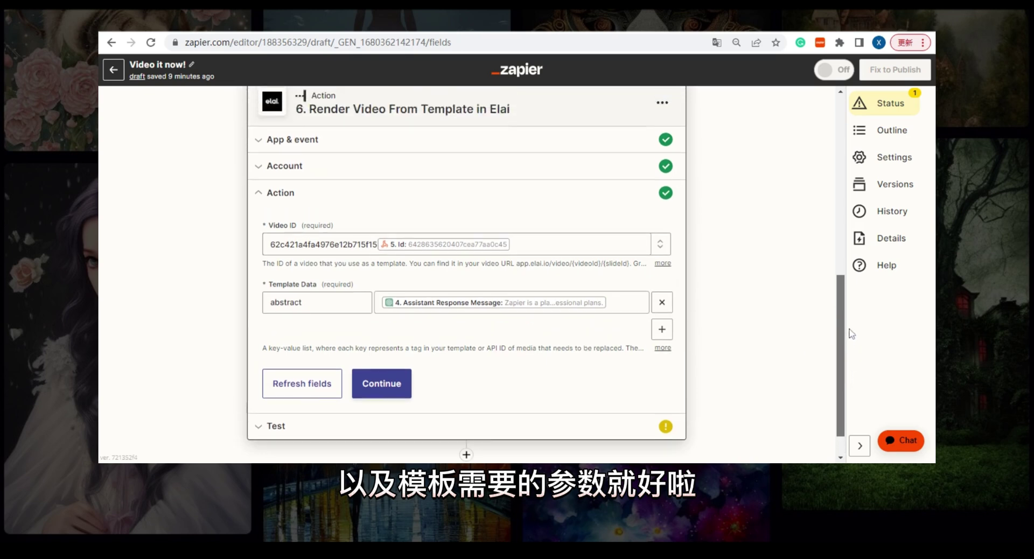
- Review the whole workflow, opening the New Push trigger and looking through the scraping, ChatGPT and webhook steps
scroll(813, 291, "up", 3)
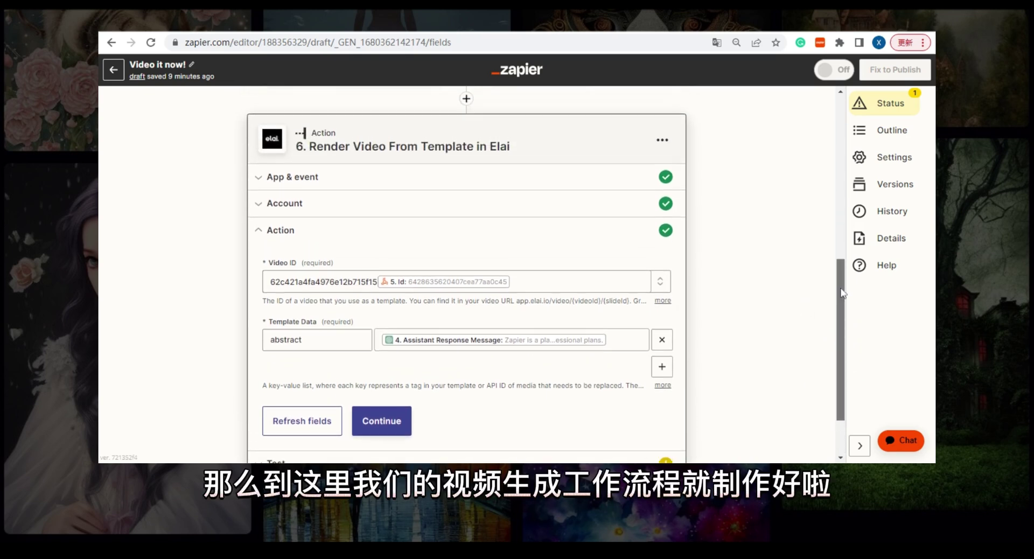
scroll(826, 226, "up", 4)
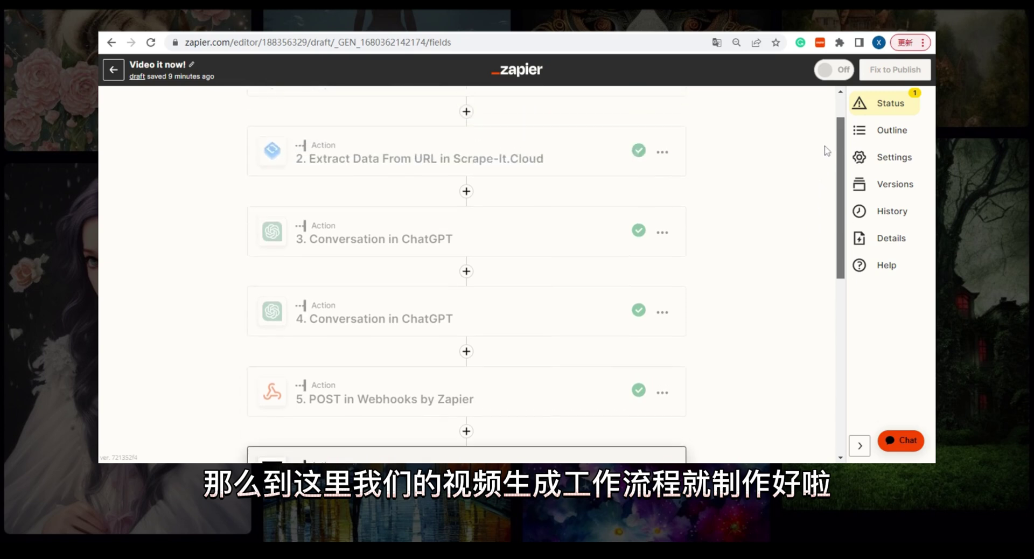
left_click(589, 131)
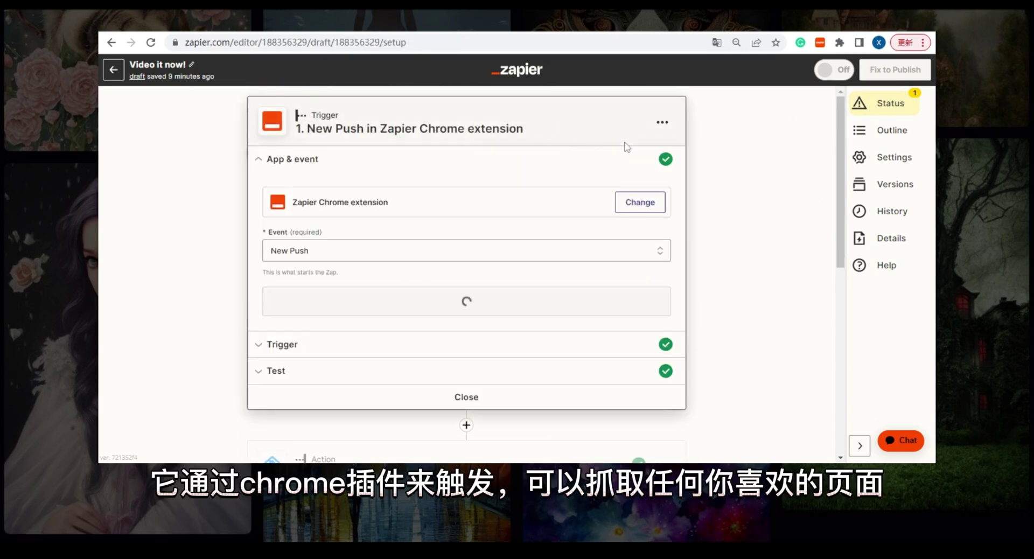
left_click_drag(838, 152, 883, 290)
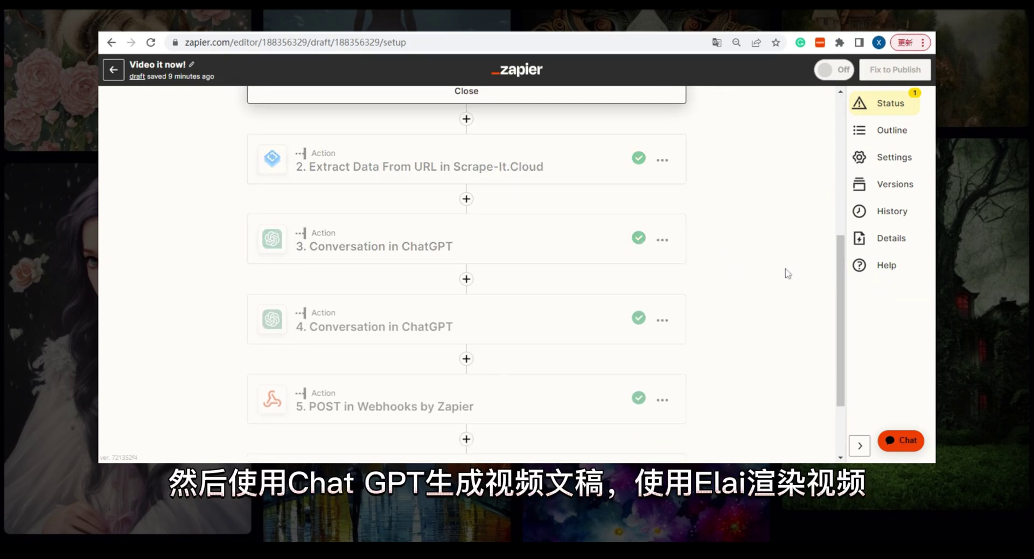
left_click_drag(838, 287, 851, 358)
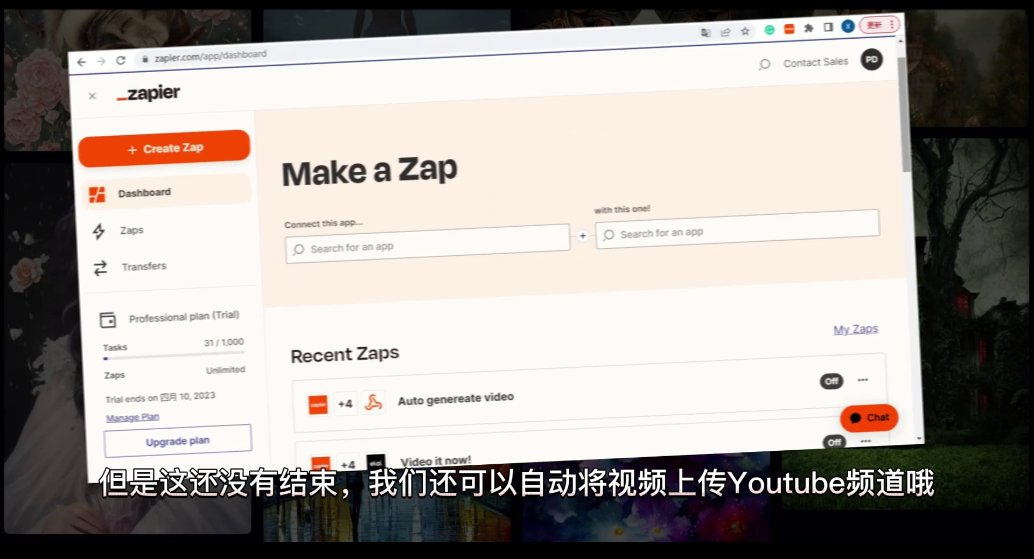
- Choose Elai and YouTube as the two apps to connect in a new Zap from the dashboard
scroll(915, 149, "down", 1)
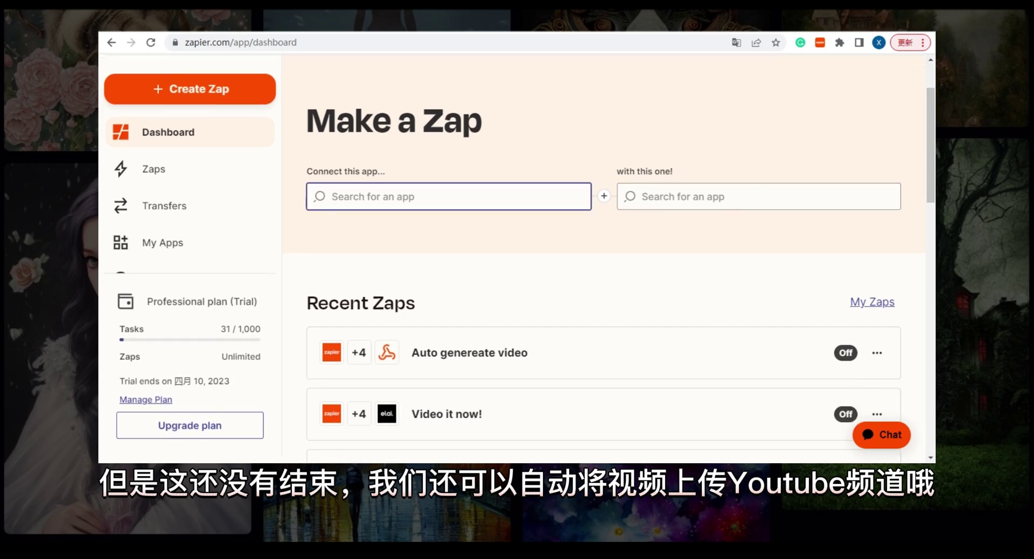
type("lai")
left_click(353, 231)
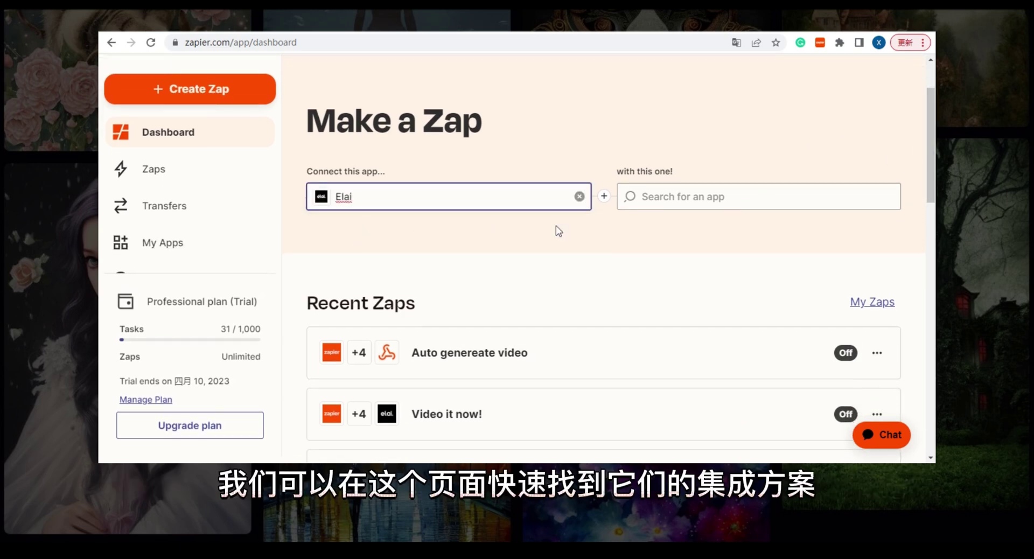
type("yout")
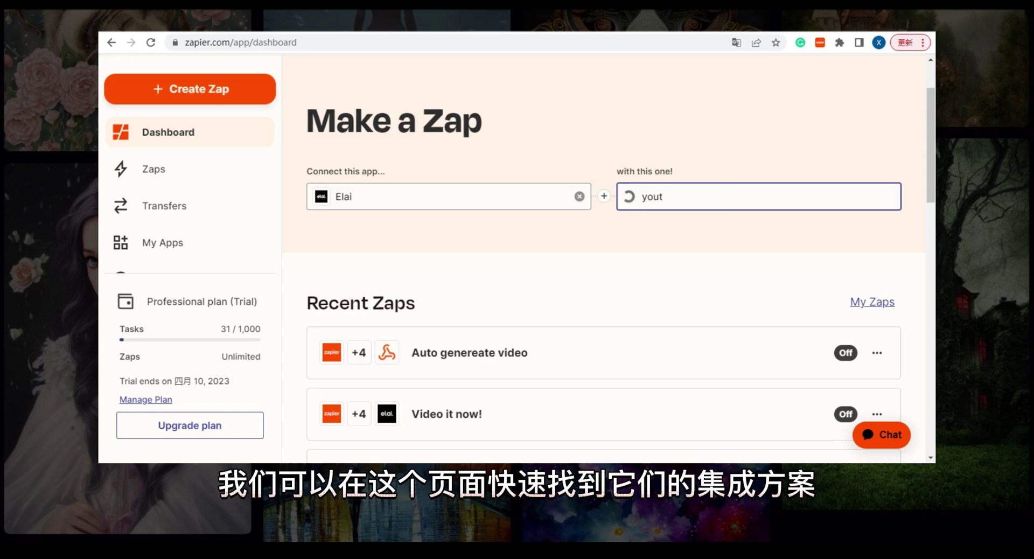
type("u")
left_click(692, 231)
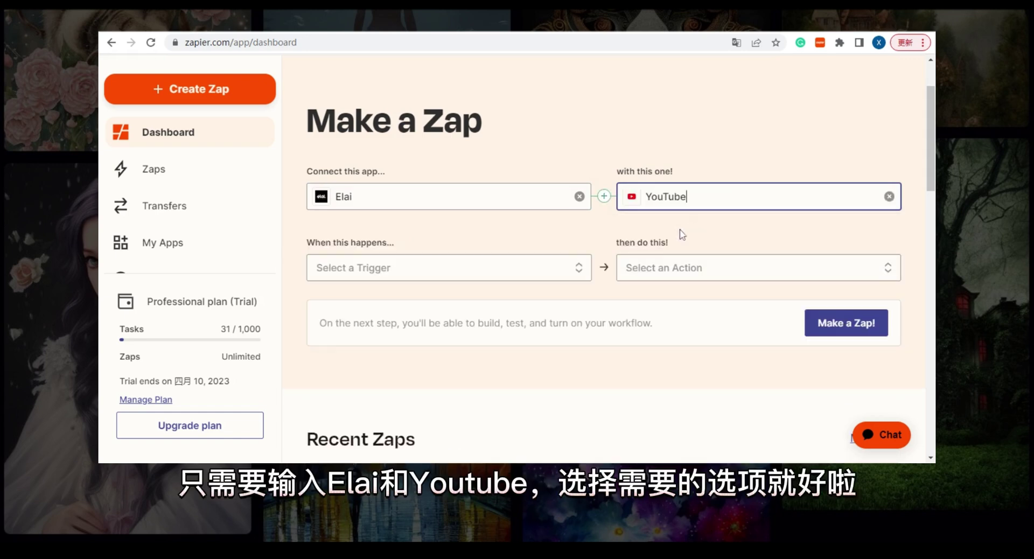
- Pair the Elai trigger Video Ready with the YouTube action Upload Video, create the Zap and open its trigger step
left_click(555, 269)
left_click(380, 326)
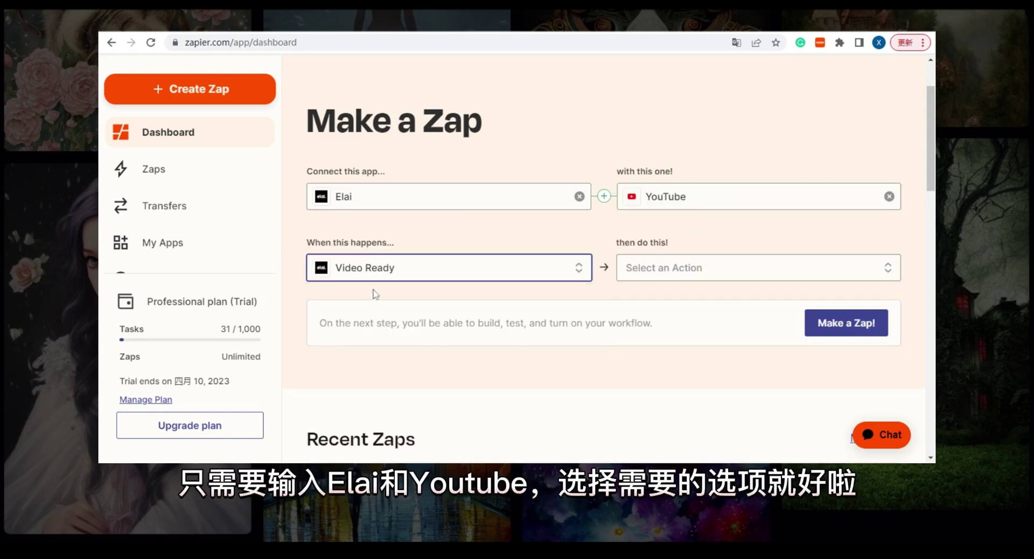
left_click(635, 269)
left_click(688, 299)
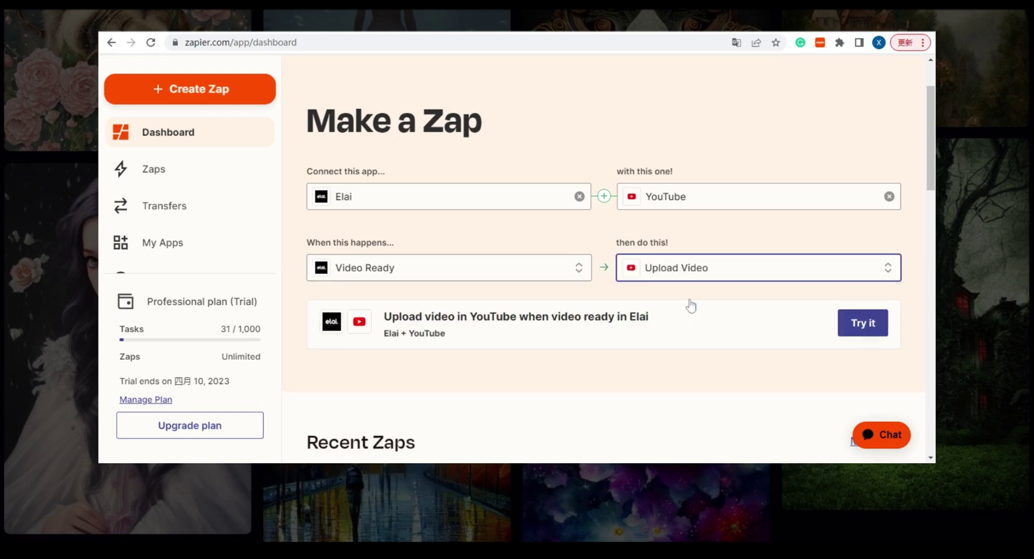
left_click(864, 323)
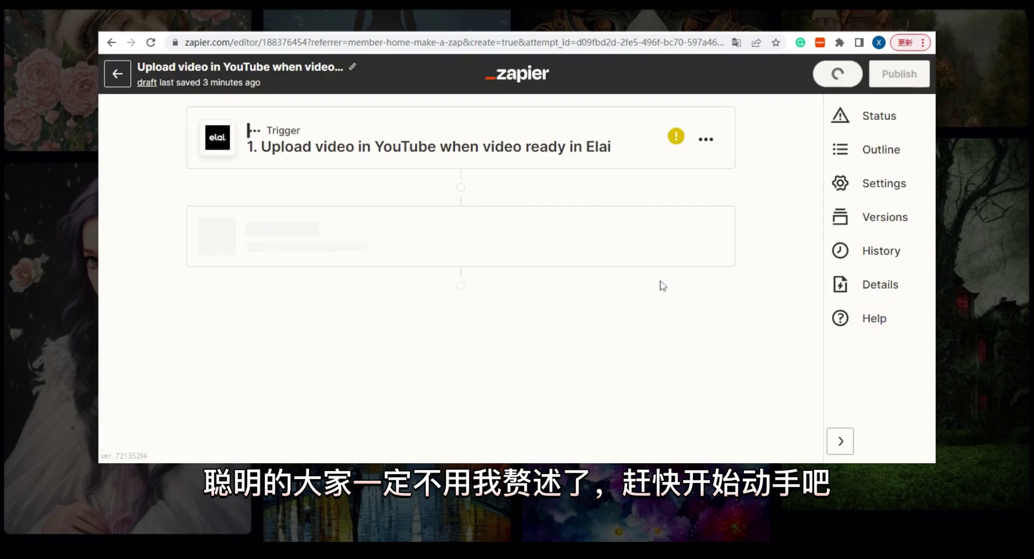
left_click(377, 151)
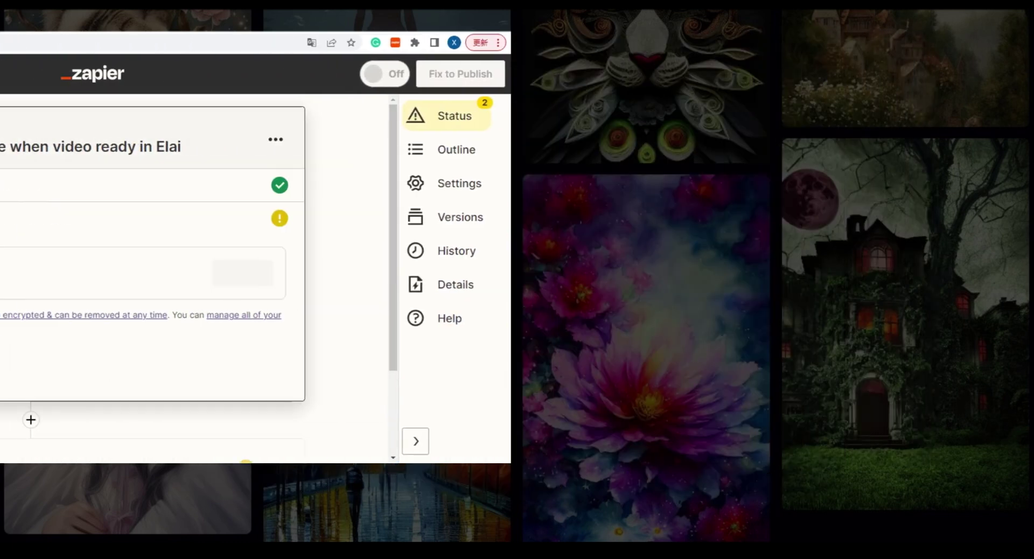